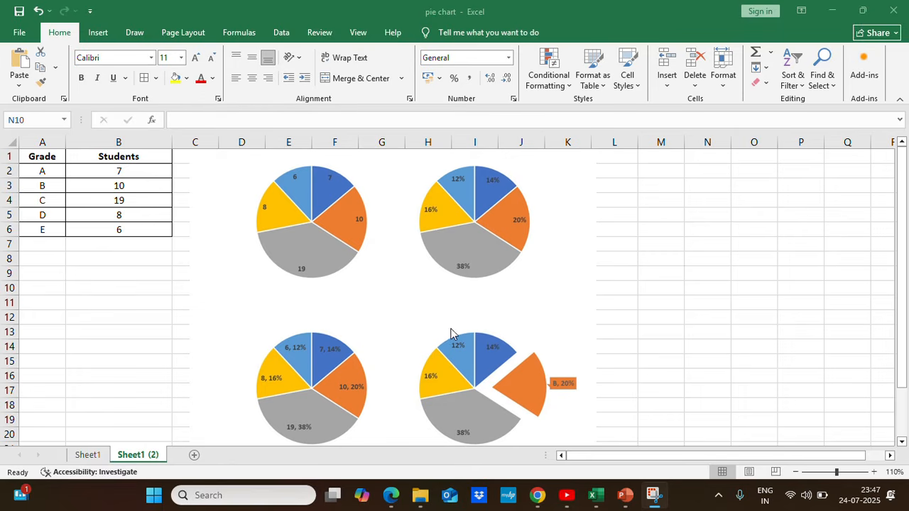
Step: Switch to Sheet1 and enlarge its view to 120% zoom with the Grade and Students table in sight
click(89, 455)
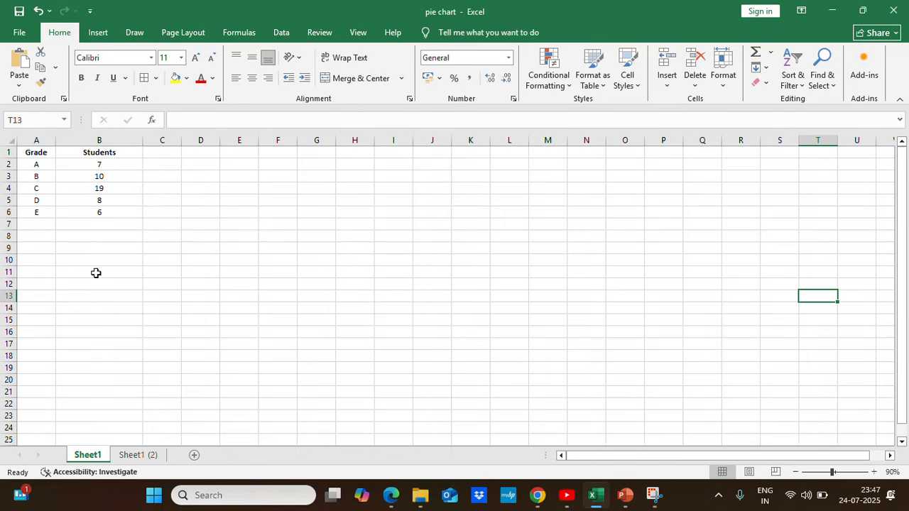
click(874, 473)
click(874, 473)
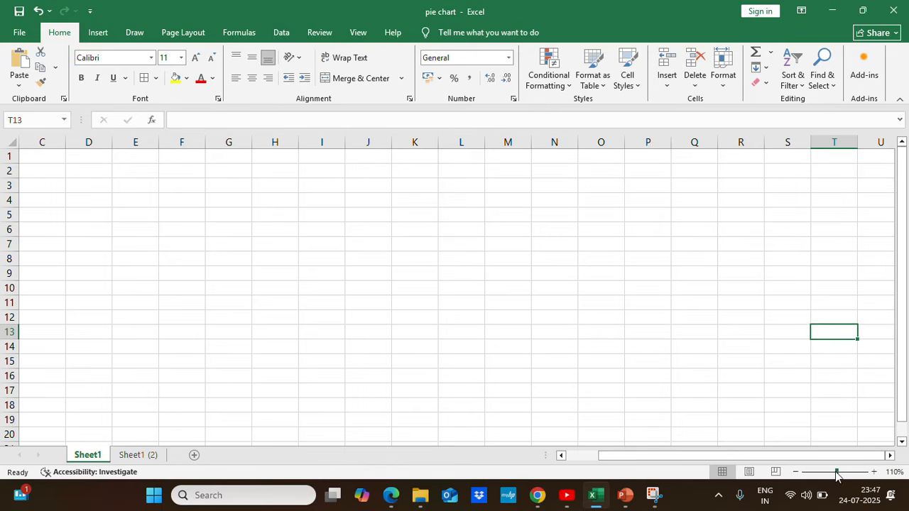
drag(836, 473, 832, 472)
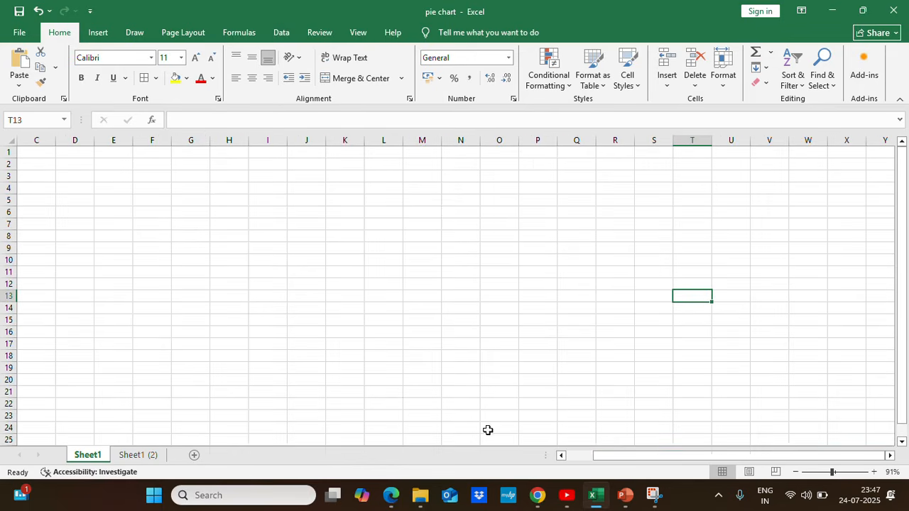
drag(649, 457, 581, 457)
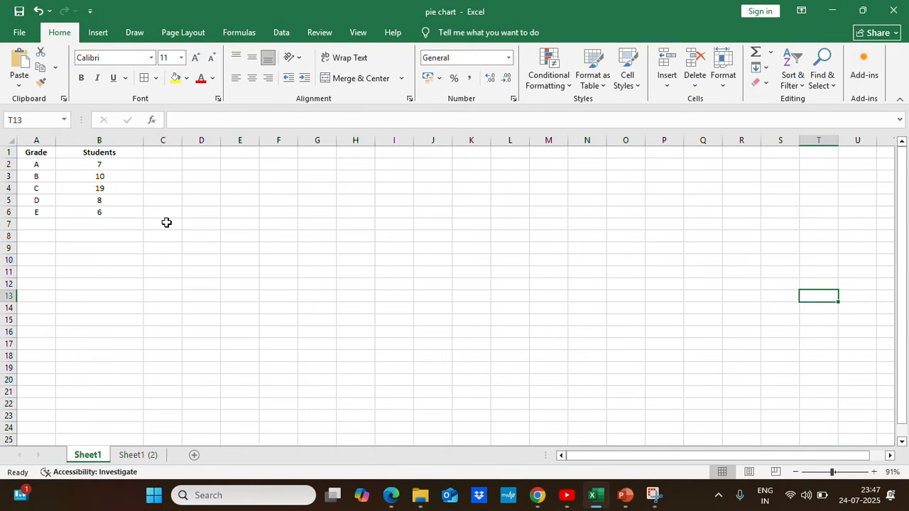
click(874, 472)
click(873, 472)
click(874, 472)
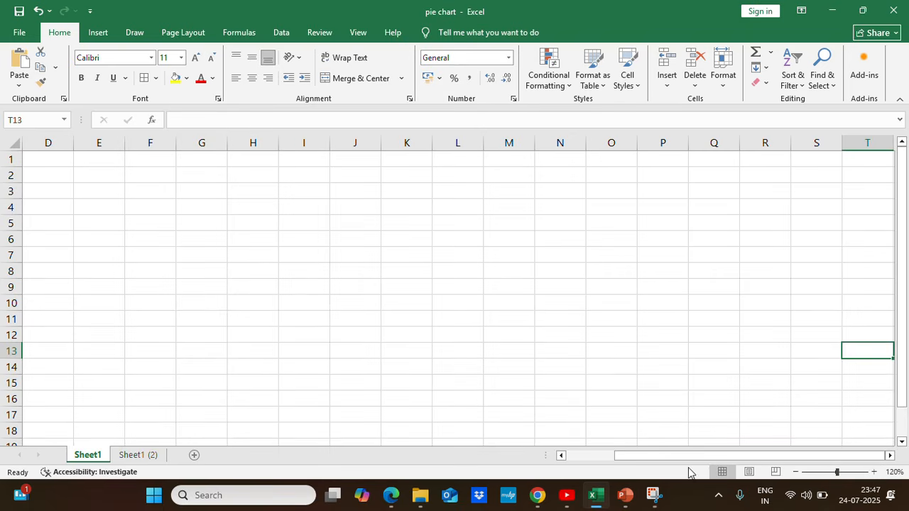
drag(688, 457, 608, 457)
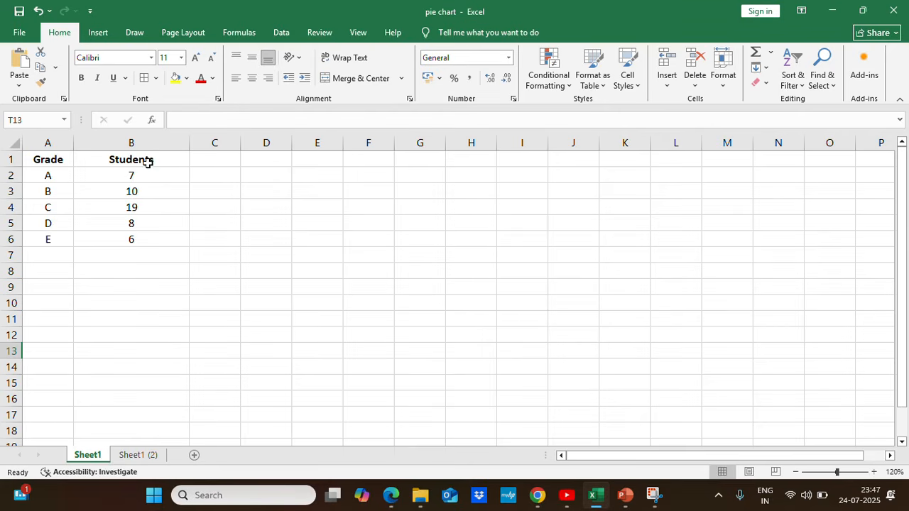
Step: Insert a 2-D pie chart from the Grade and Students data in A1:B6 and move it closer to the table
drag(43, 158, 147, 240)
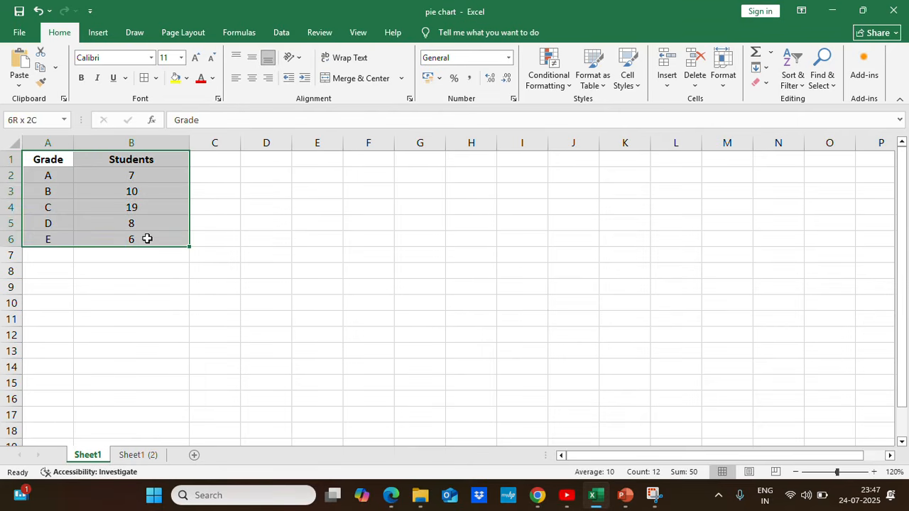
click(98, 32)
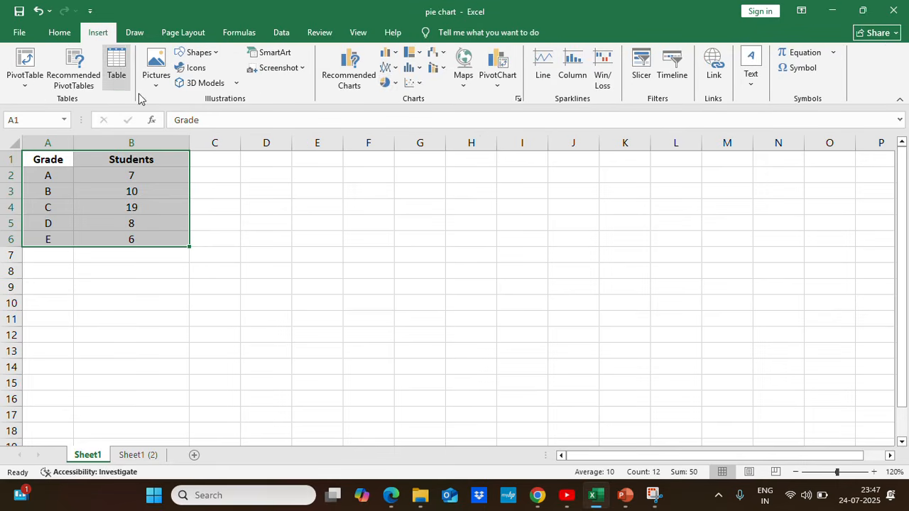
click(393, 83)
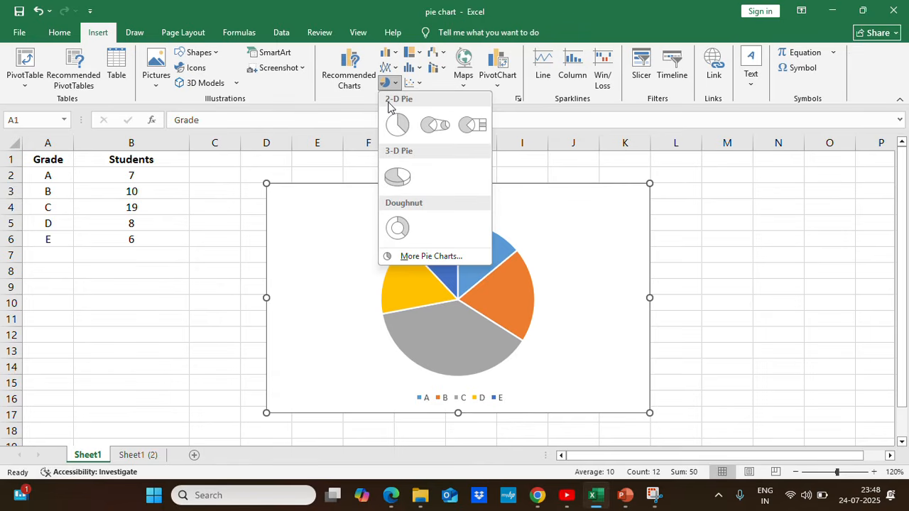
click(398, 125)
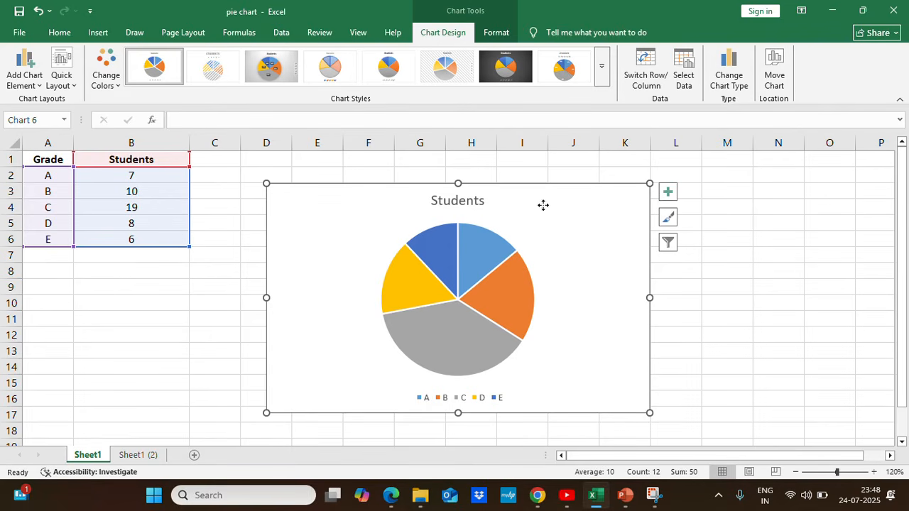
drag(542, 206, 511, 189)
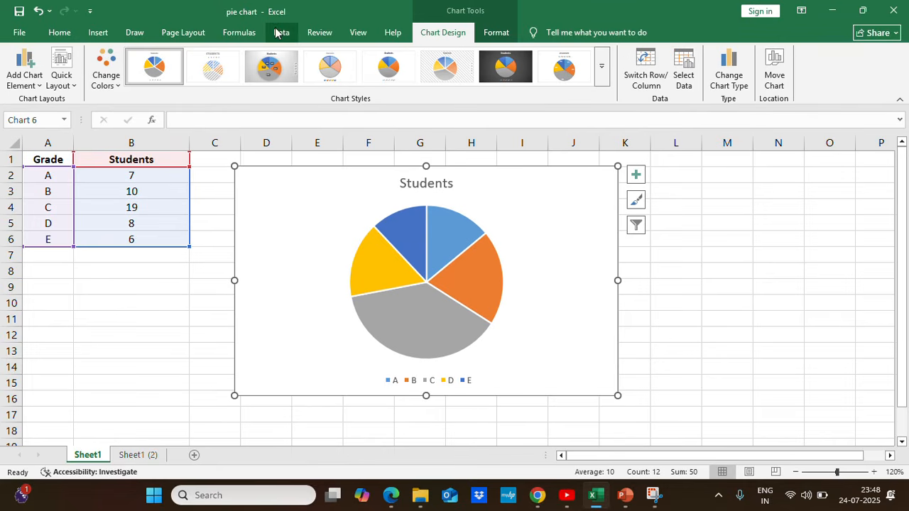
Step: Remove the chart title and the legend from the pie chart
click(35, 86)
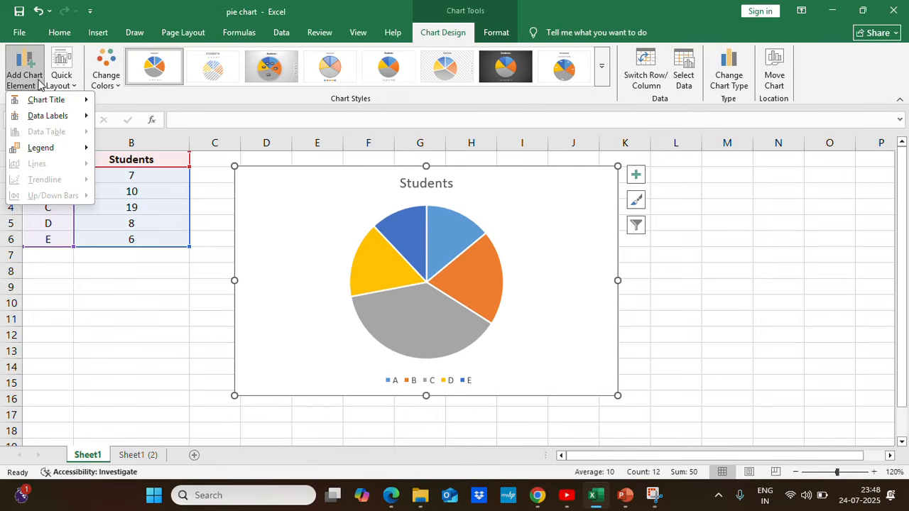
mouse_move(54, 119)
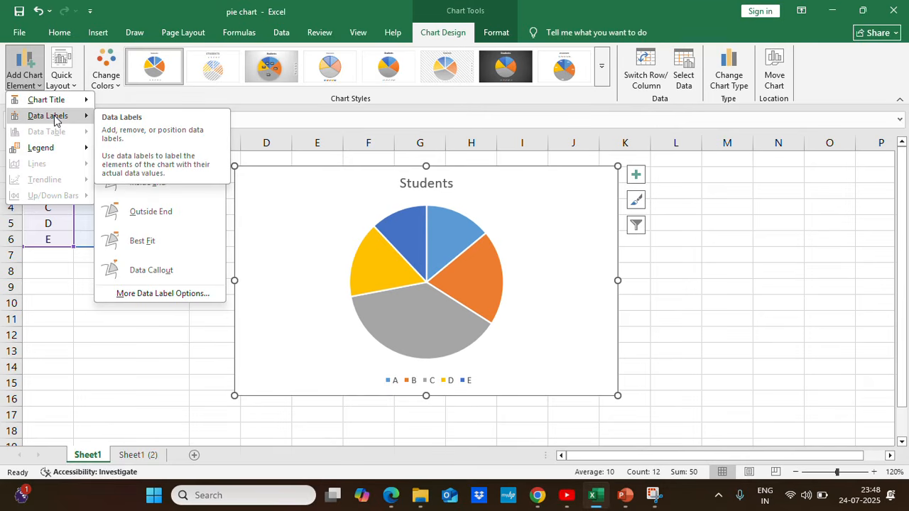
mouse_move(58, 100)
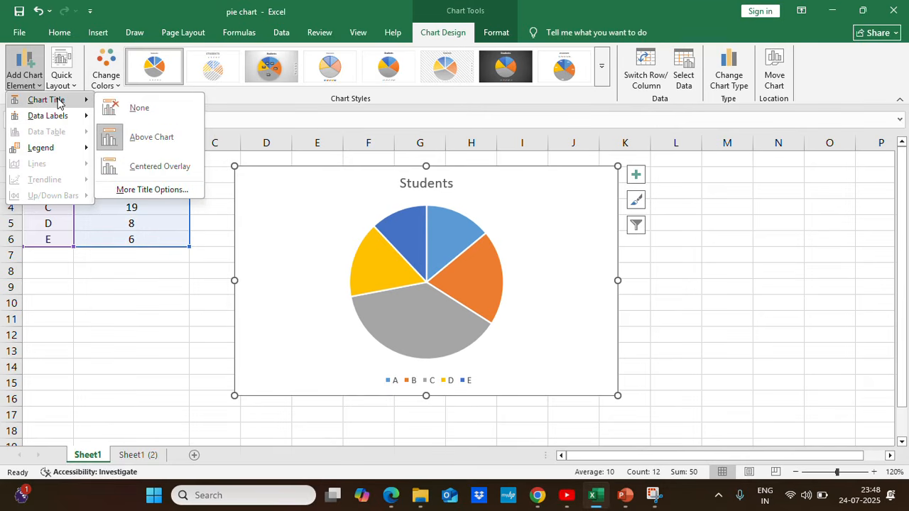
click(136, 114)
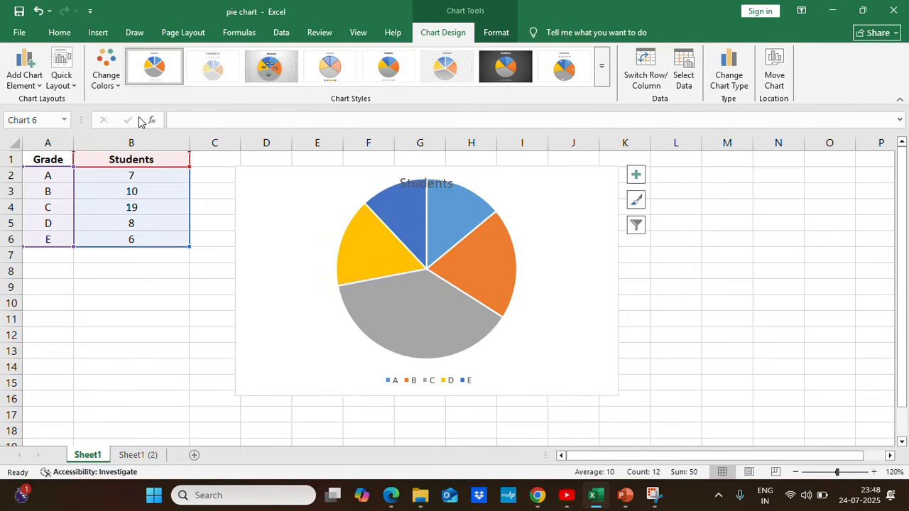
click(34, 85)
mouse_move(61, 148)
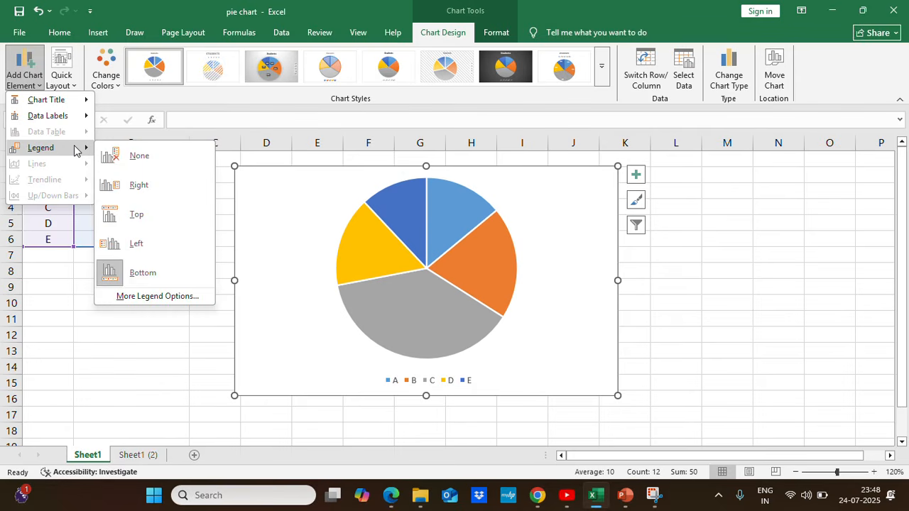
click(145, 157)
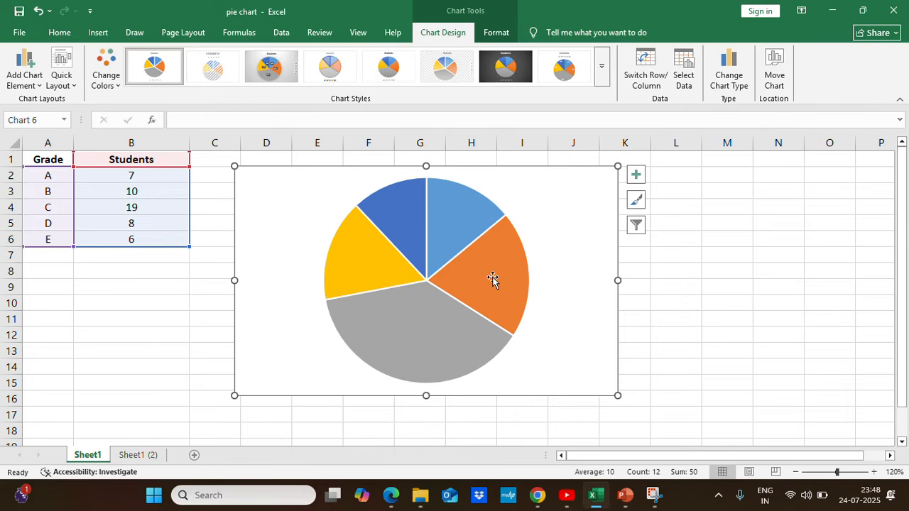
Step: Add data labels to the pie chart's slices
mouse_move(481, 280)
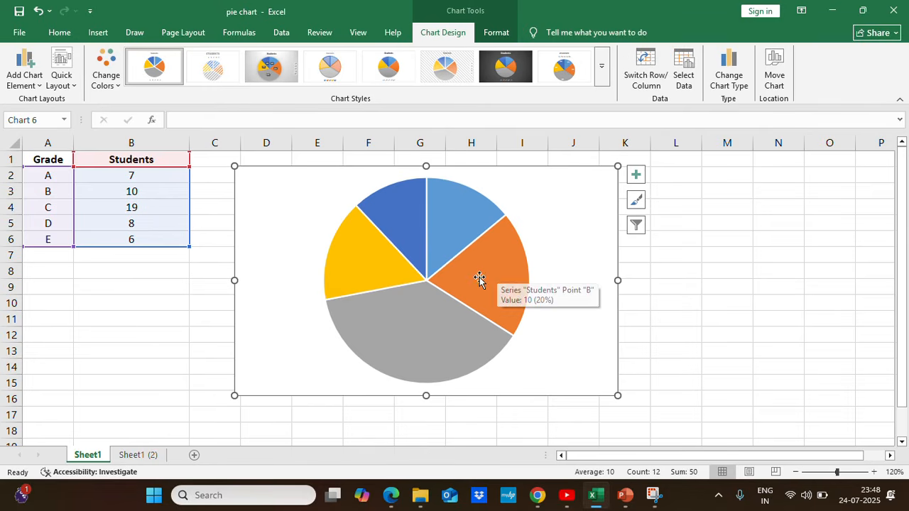
click(636, 176)
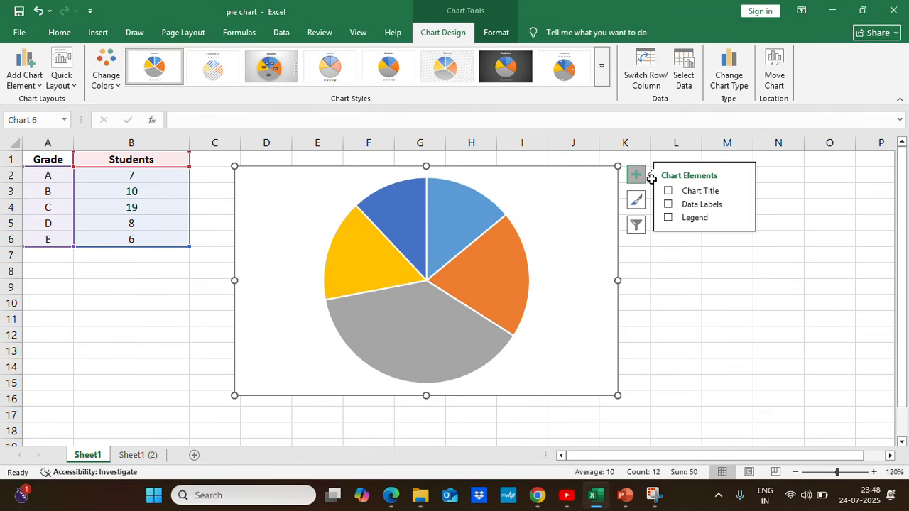
click(668, 204)
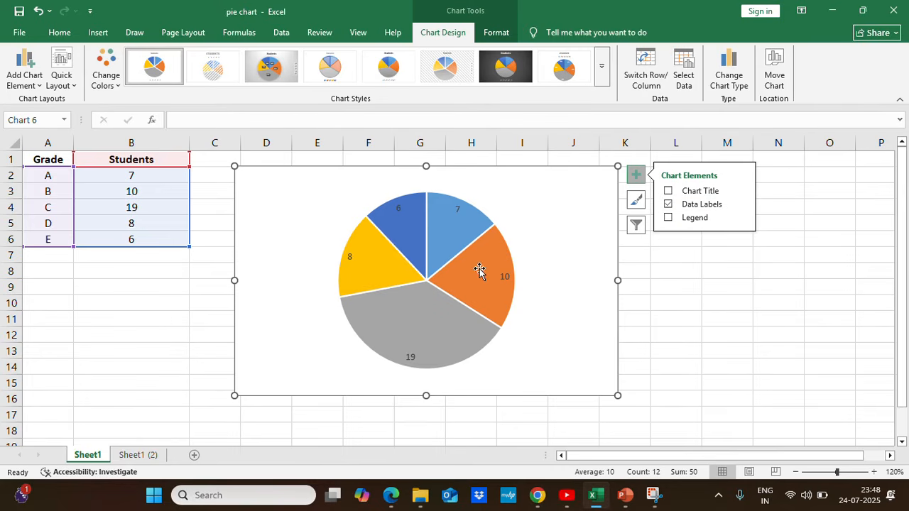
click(696, 283)
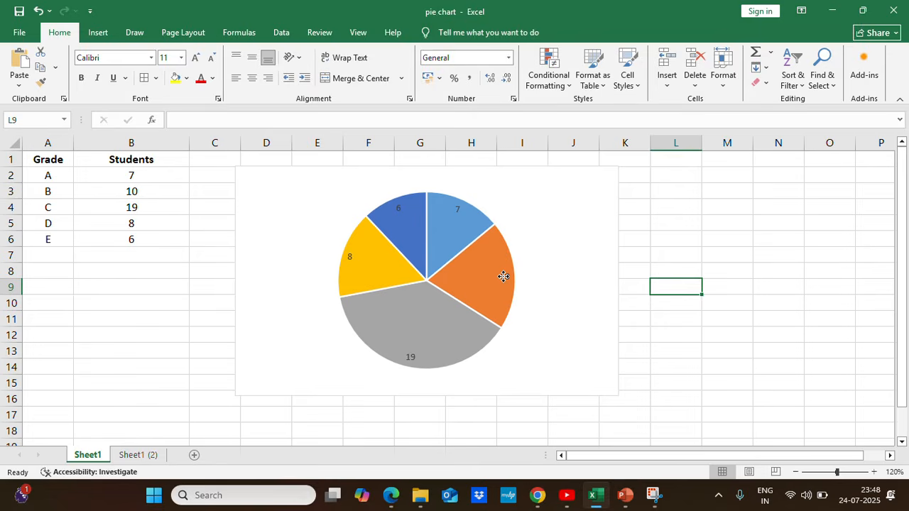
Step: Format all of the pie chart's data labels in bold at font size 11
click(504, 276)
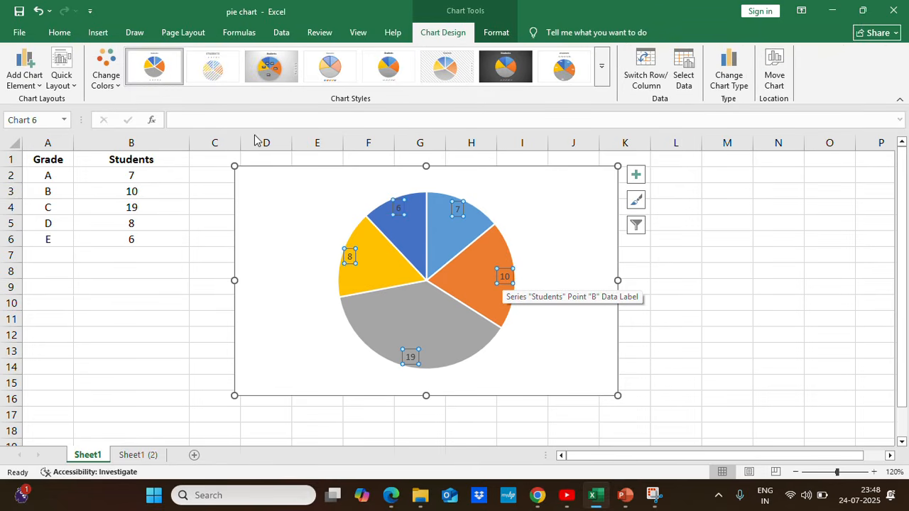
click(60, 32)
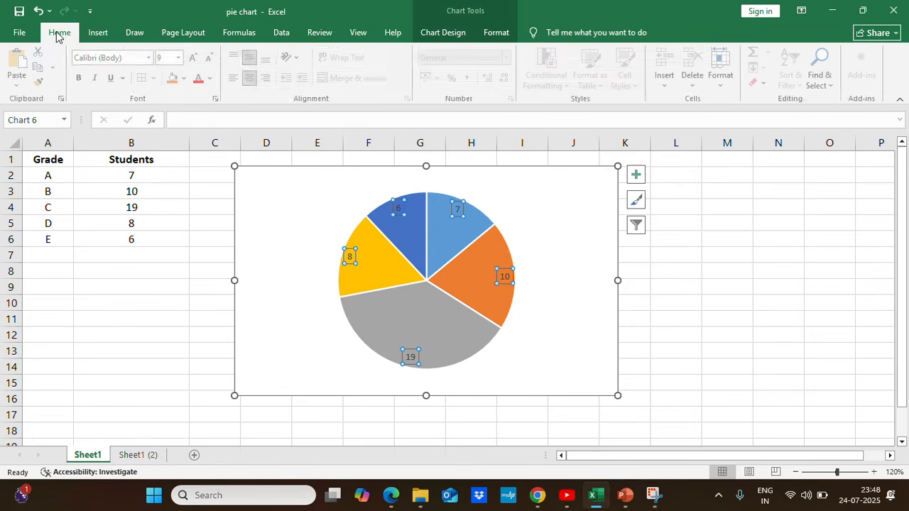
click(182, 58)
click(173, 127)
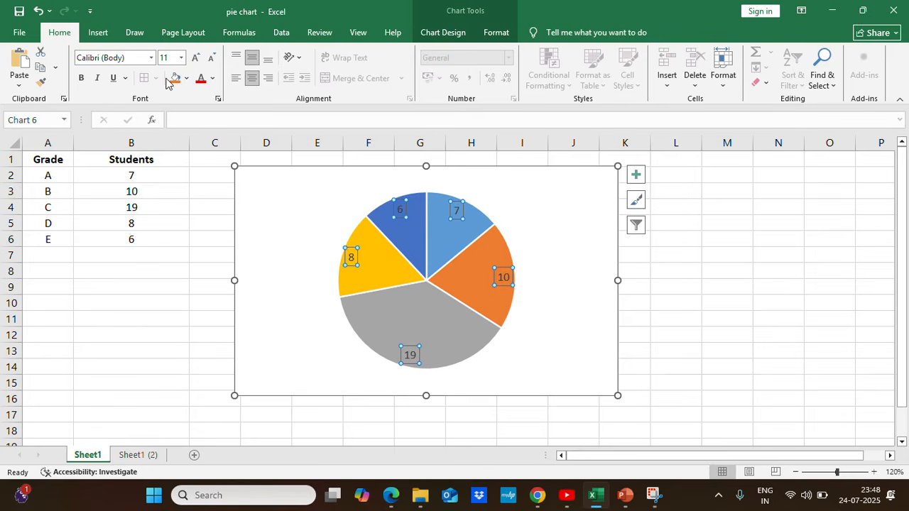
click(81, 77)
click(700, 286)
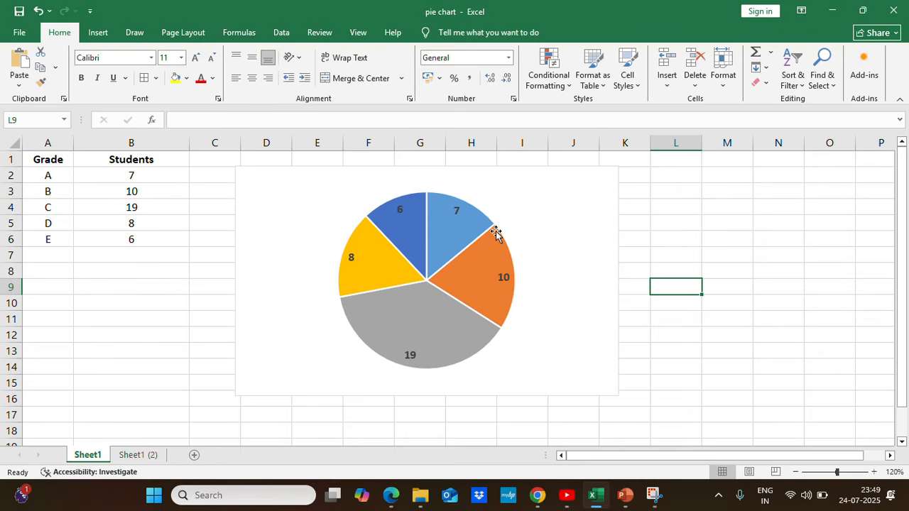
Step: Reposition the pie chart directly beside the data table, with its upper edge in row 1
drag(548, 196, 521, 188)
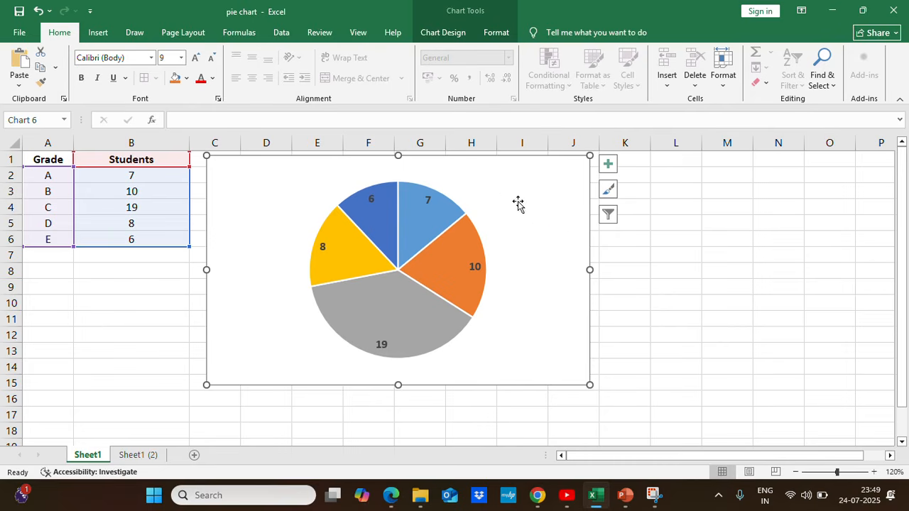
click(676, 306)
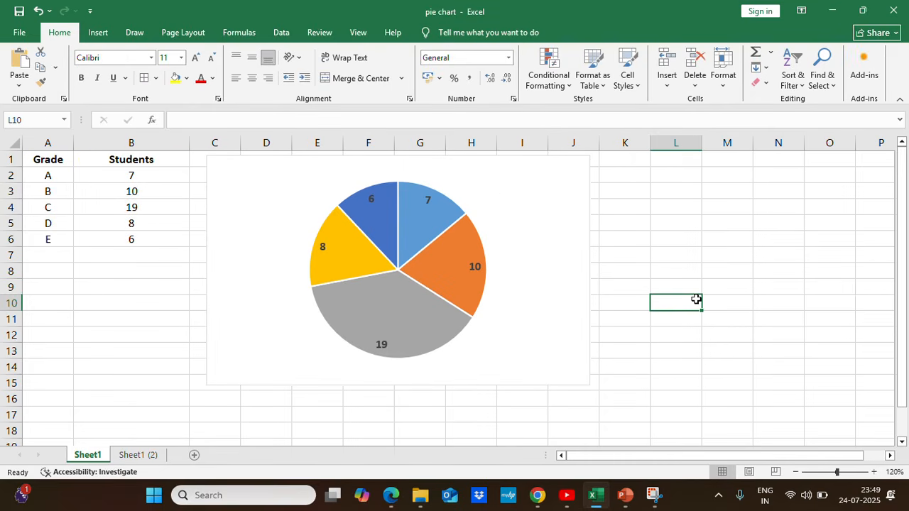
click(503, 240)
click(135, 319)
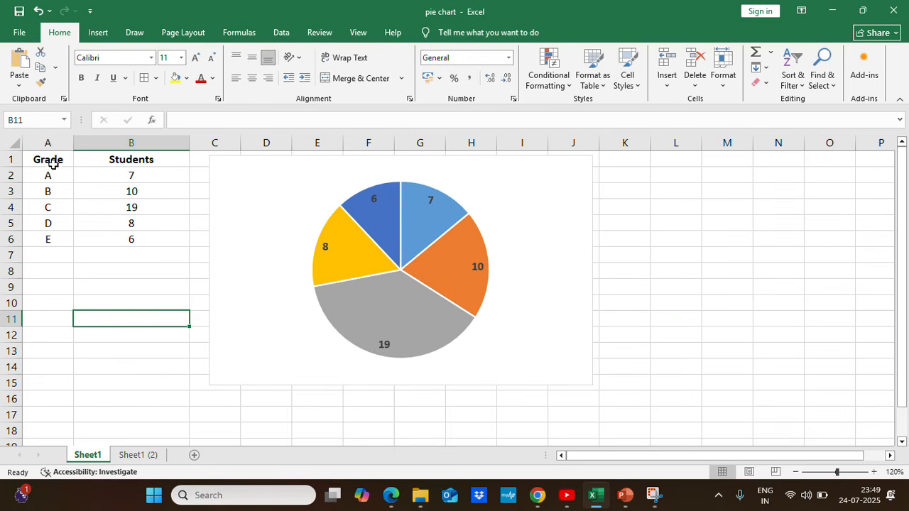
Step: Insert a second 2-D pie chart from A1:B6 and move it so it starts around column H, near row 1
drag(53, 164, 158, 237)
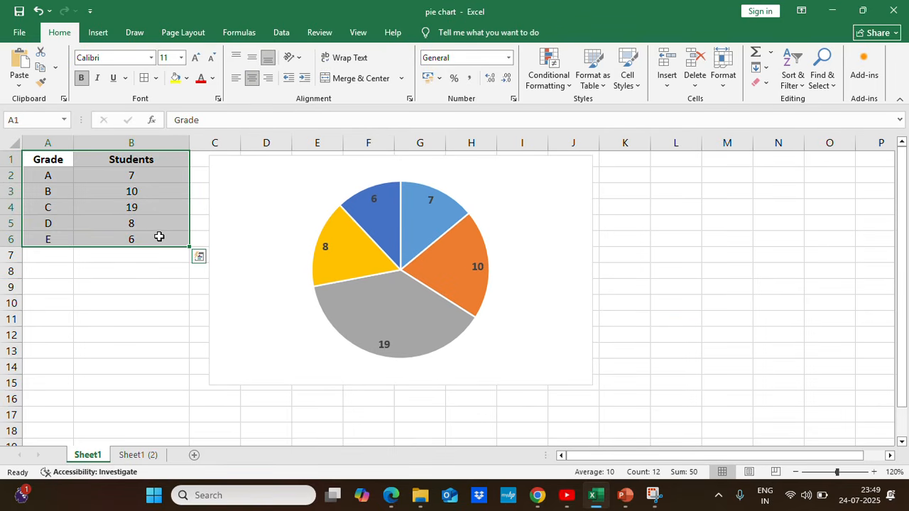
click(97, 36)
click(390, 83)
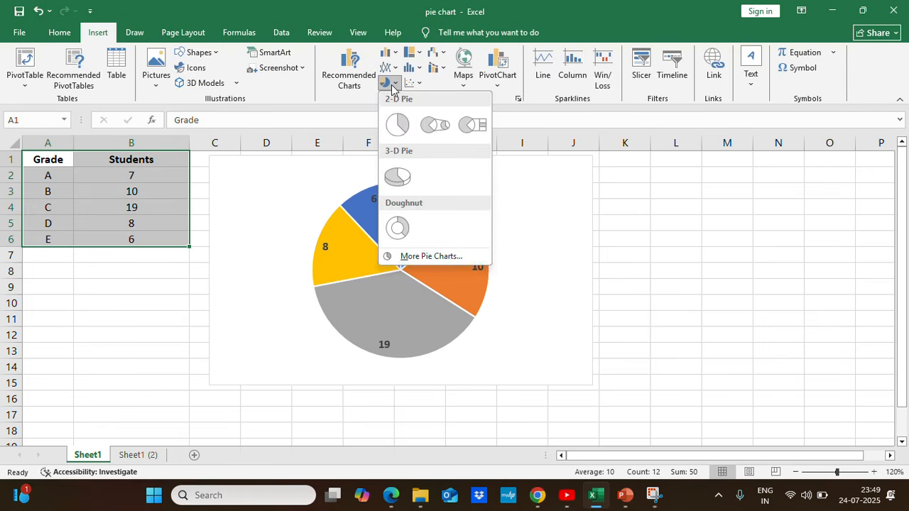
click(398, 124)
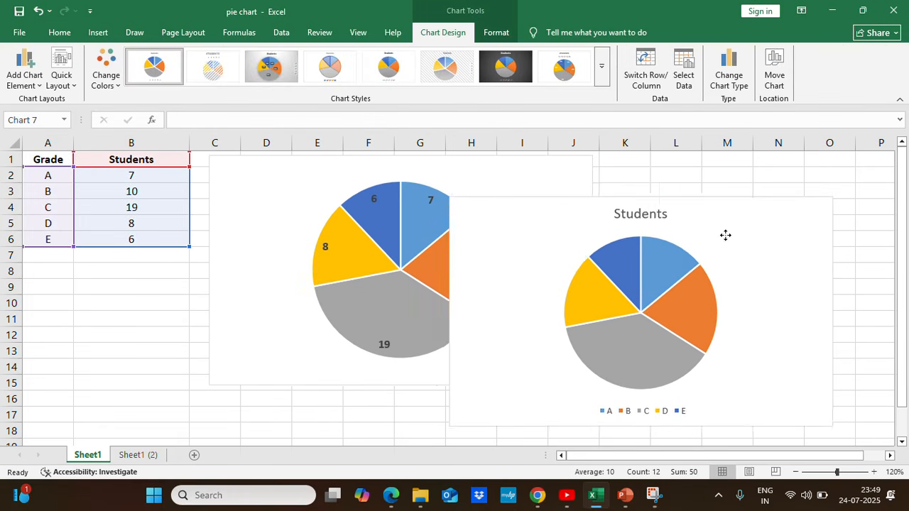
drag(725, 235, 748, 200)
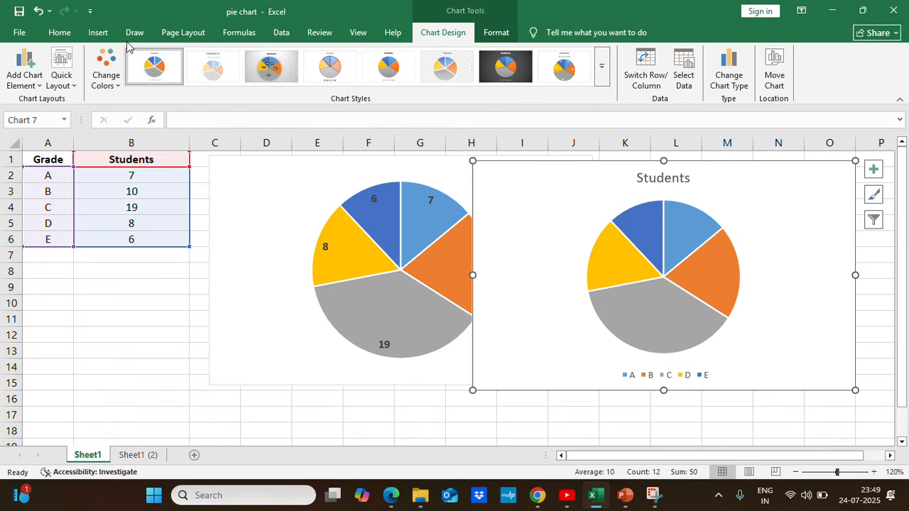
Step: Remove the chart title and the legend from the second pie chart
click(24, 67)
mouse_move(51, 101)
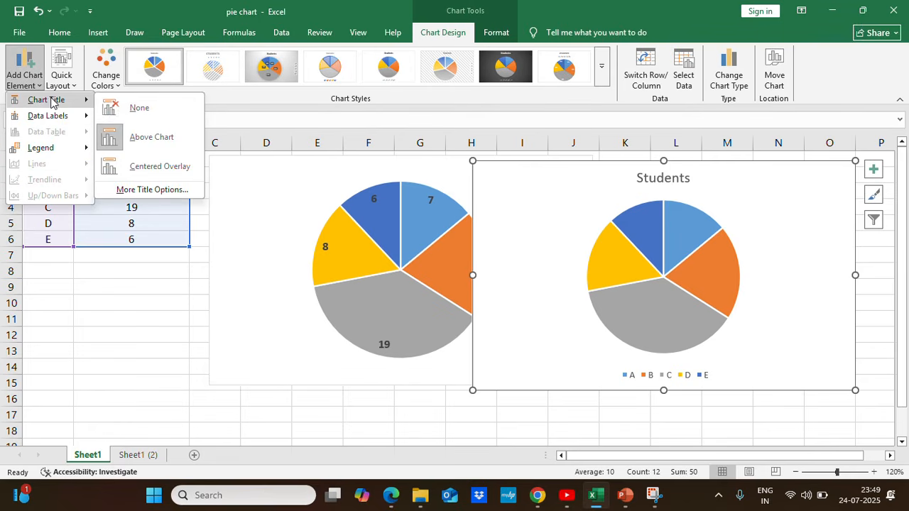
click(142, 109)
click(24, 71)
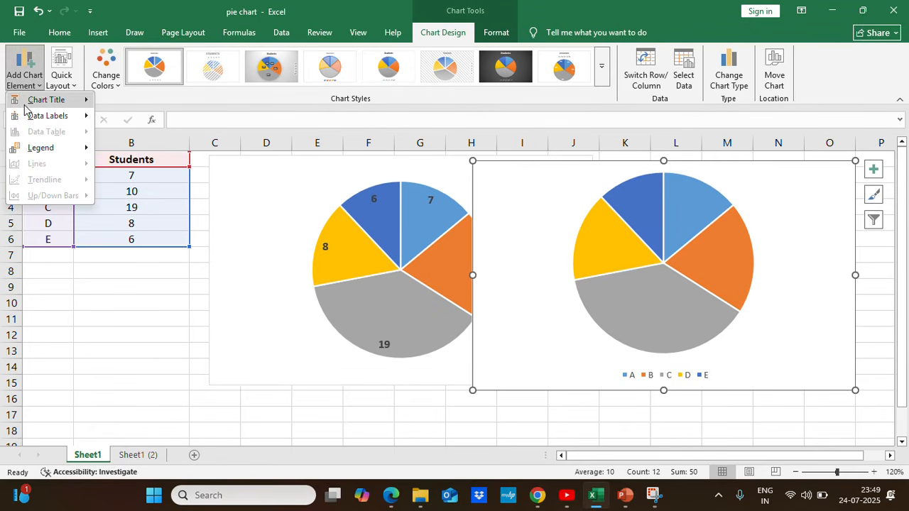
mouse_move(42, 147)
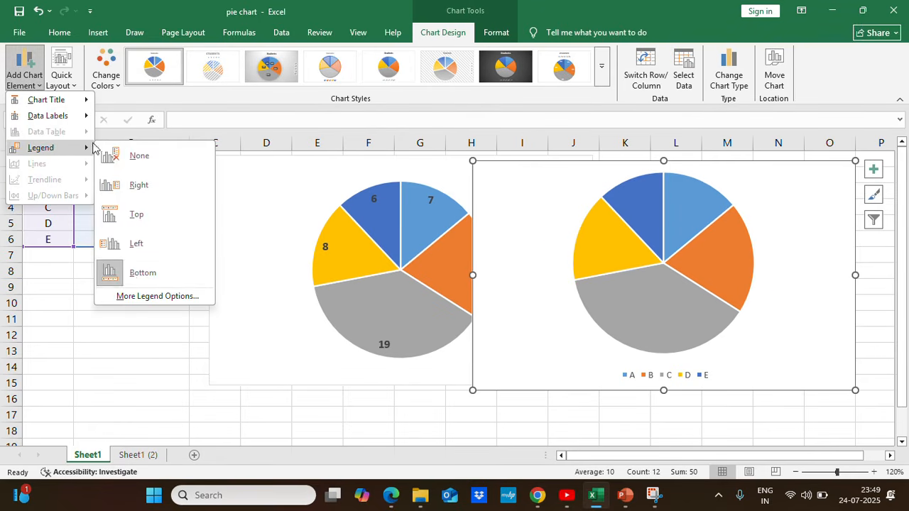
click(139, 156)
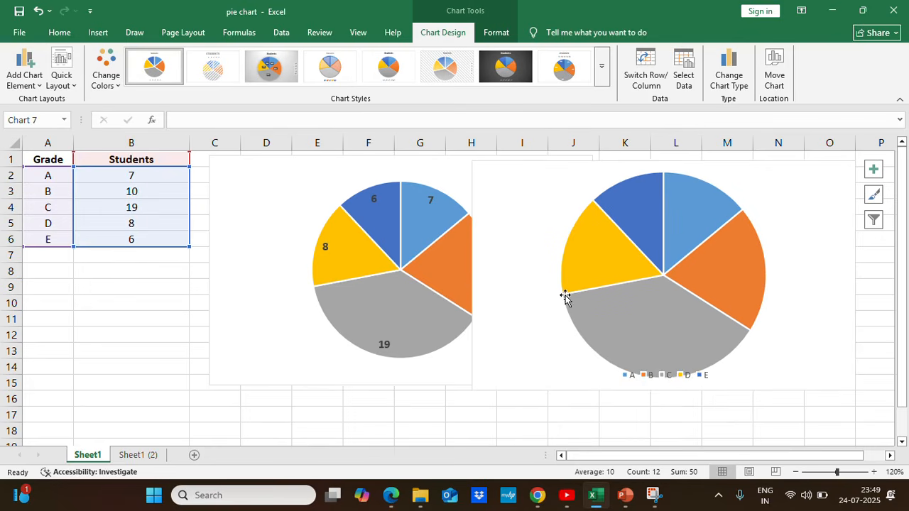
Step: Add data labels to the second pie chart that show percentages instead of values
click(874, 172)
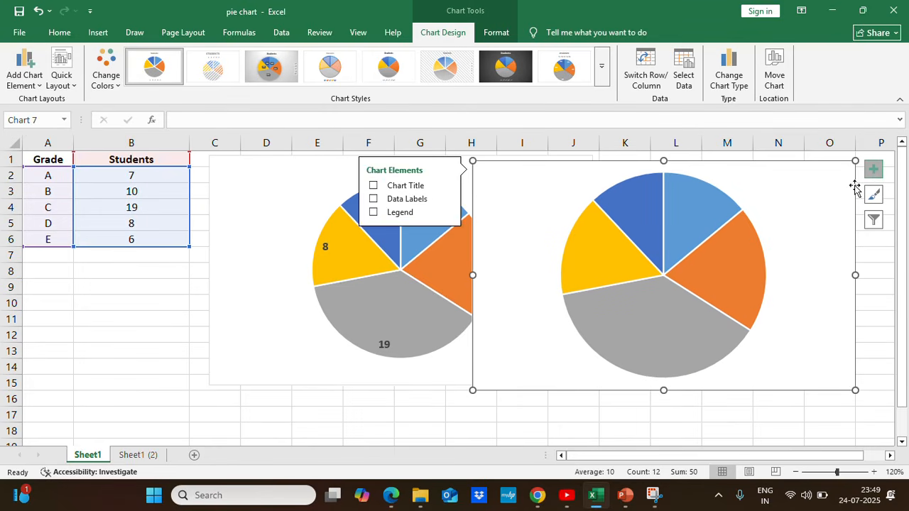
click(374, 199)
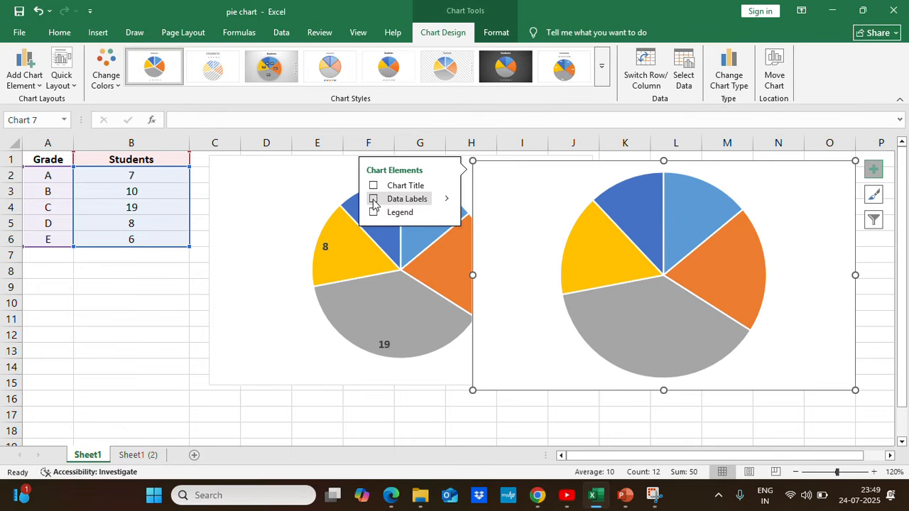
click(447, 203)
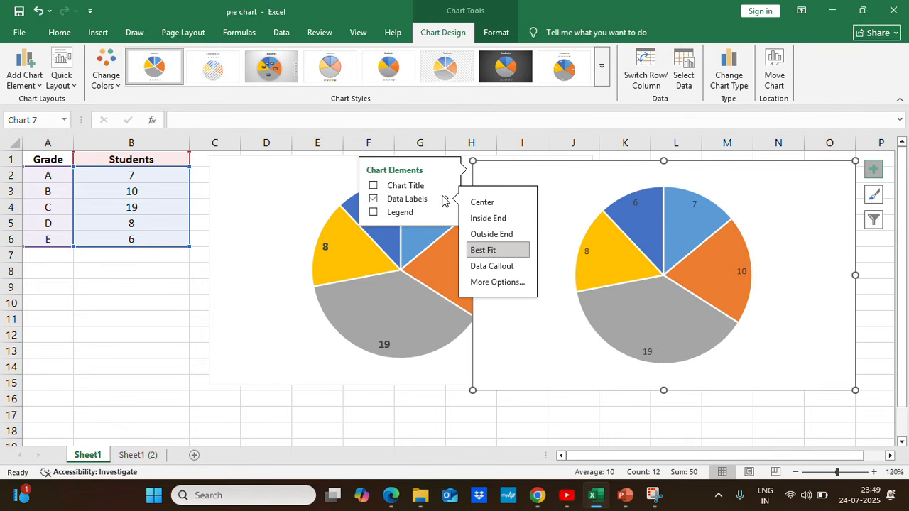
click(497, 282)
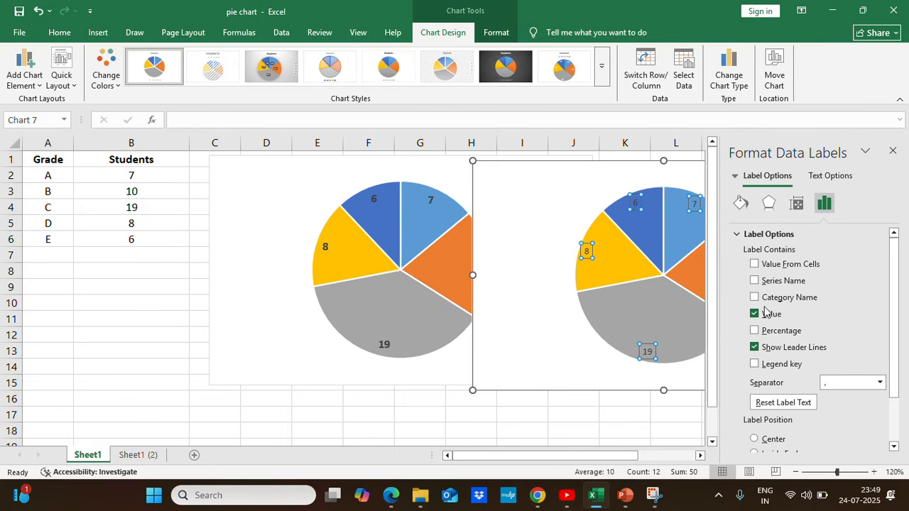
click(755, 331)
click(754, 313)
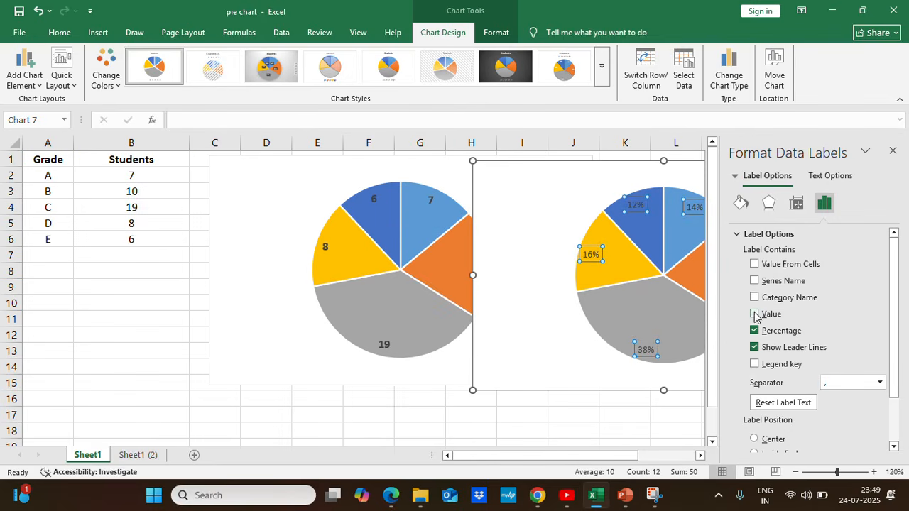
click(893, 151)
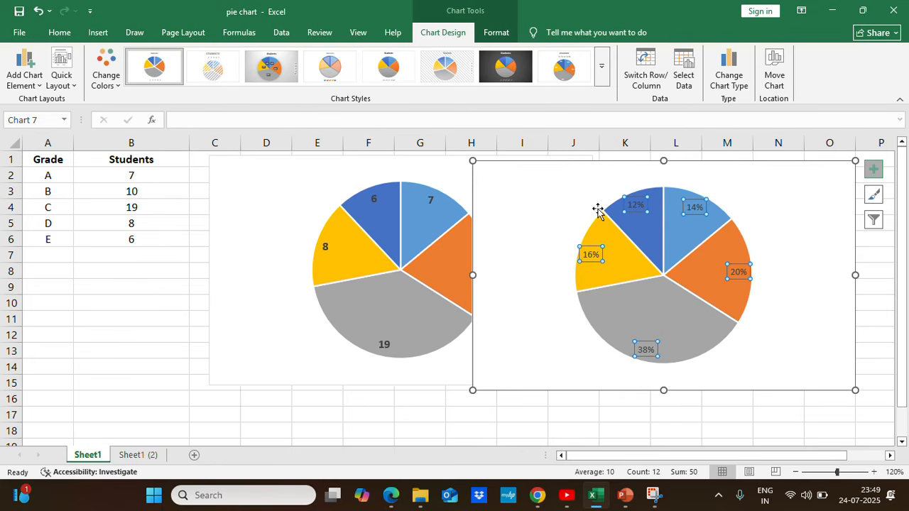
Step: Format the second pie chart's percentage labels in bold at font size 12
click(59, 32)
click(181, 58)
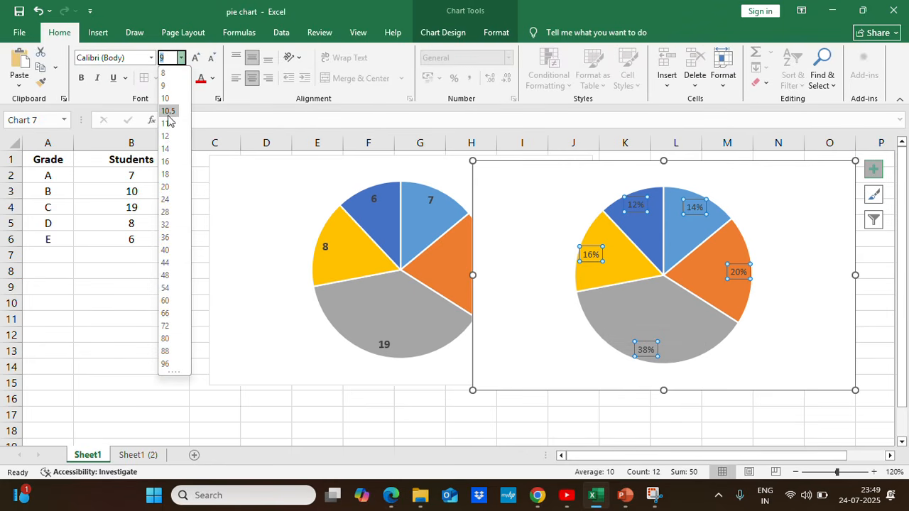
click(168, 137)
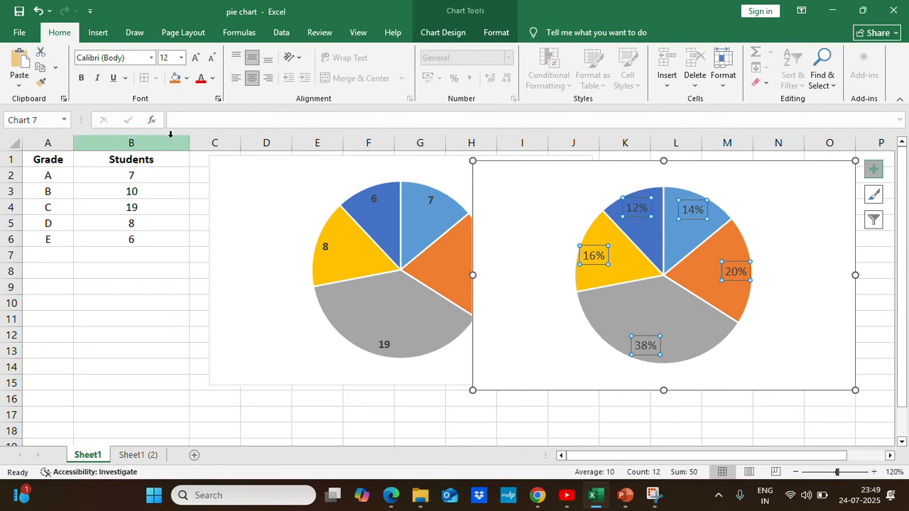
click(81, 78)
Step: Move the second pie chart slightly up and away from the first pie, aligning its upper edge with the first chart in row 1
click(802, 339)
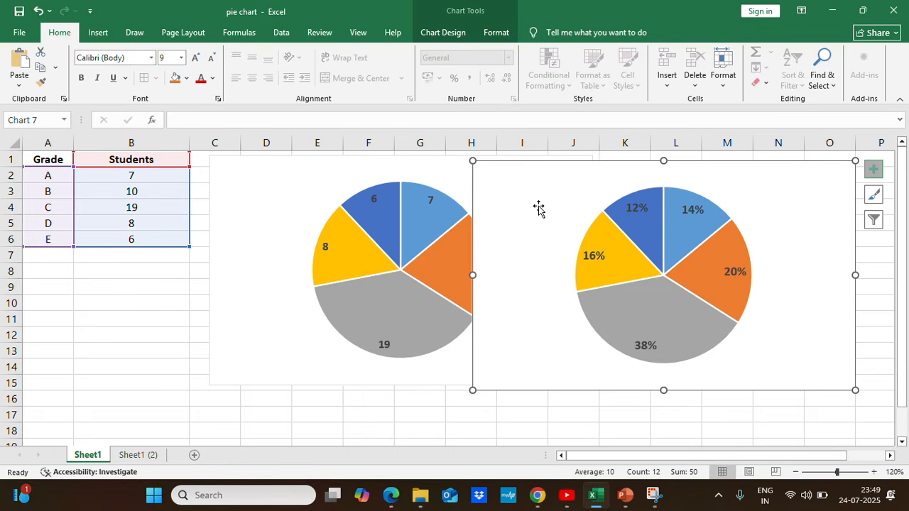
drag(538, 207, 556, 191)
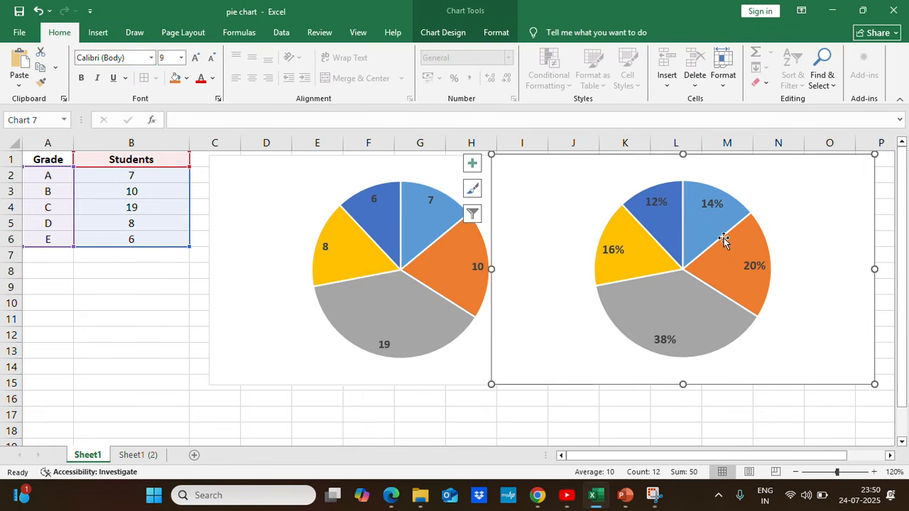
click(632, 414)
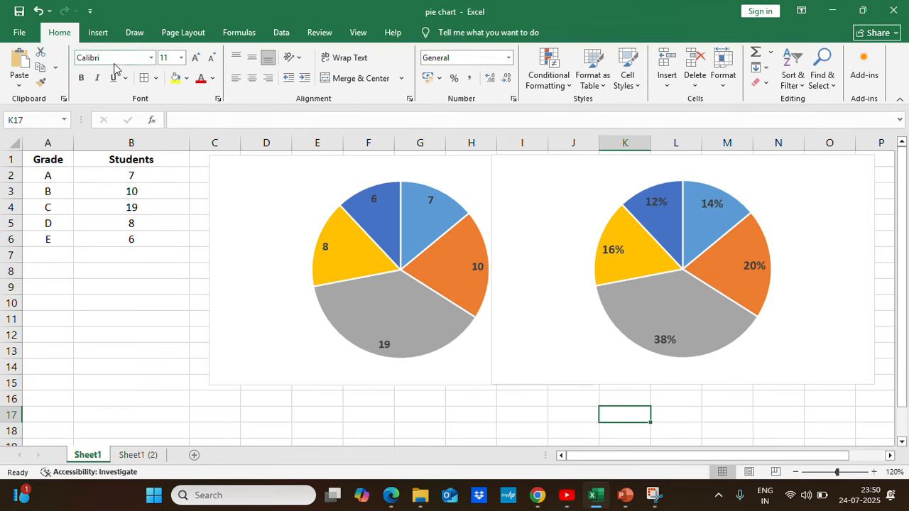
Step: Insert a third 2-D pie chart from the grade and student data in A1:B6
drag(46, 162, 144, 241)
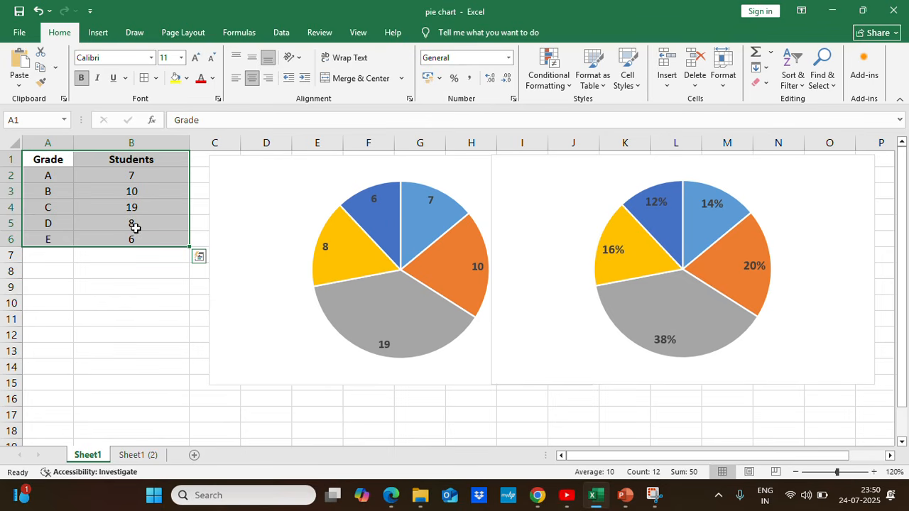
click(98, 32)
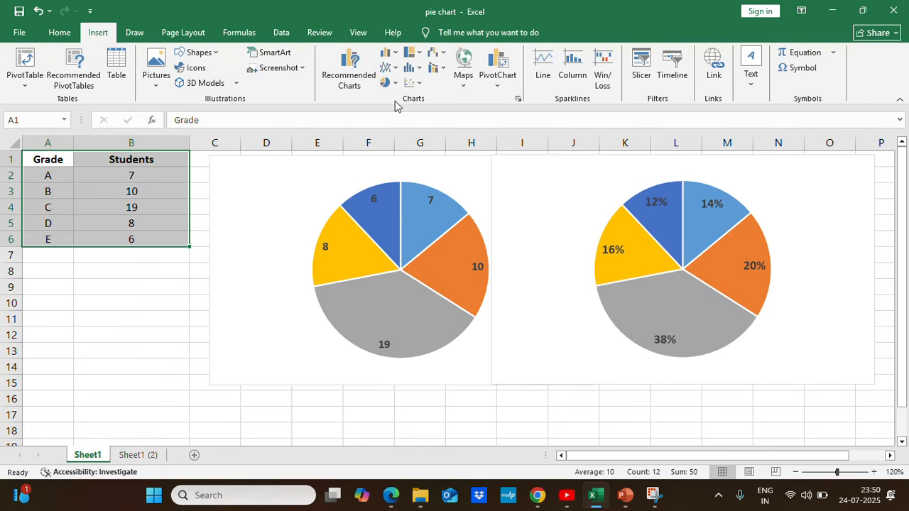
click(395, 83)
click(399, 122)
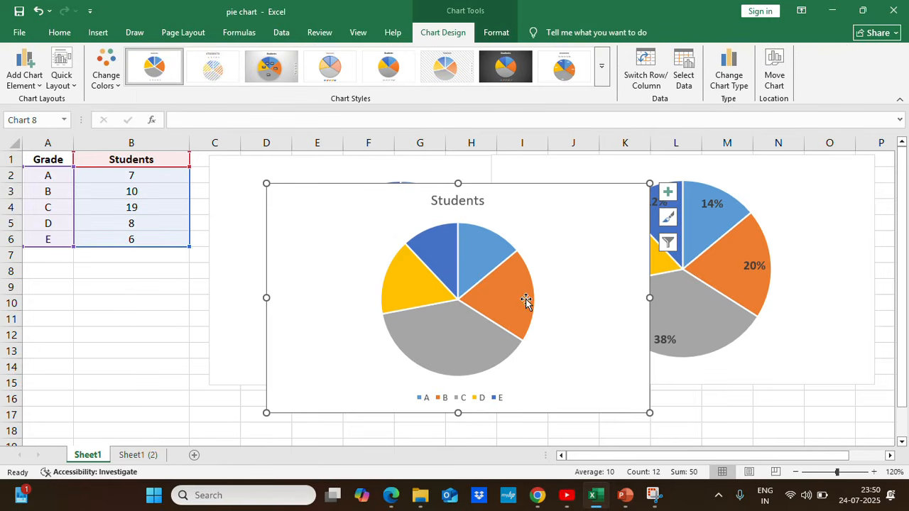
Step: Remove the chart title and the legend from the third pie chart
click(35, 84)
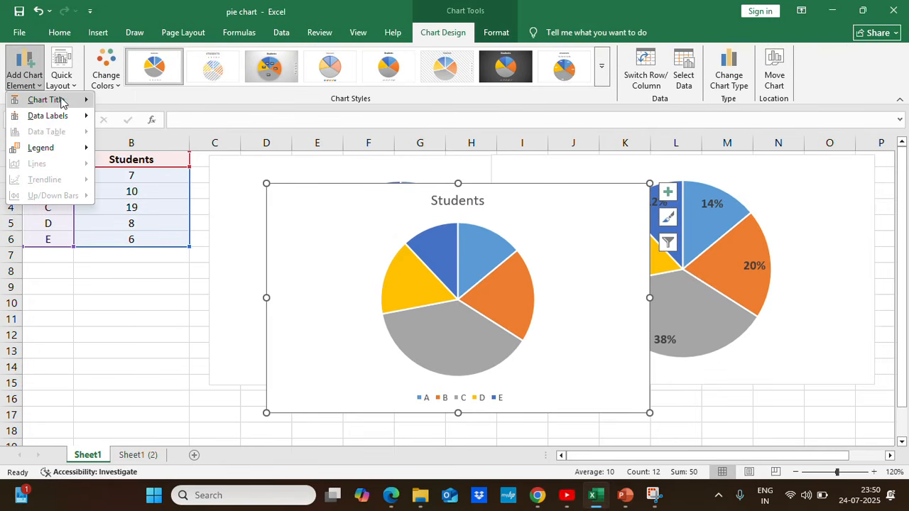
mouse_move(64, 100)
click(140, 107)
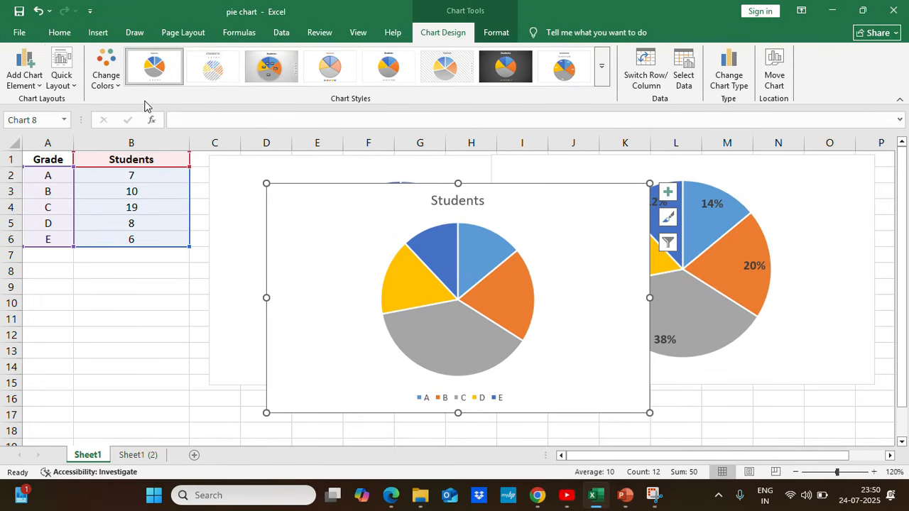
click(24, 75)
mouse_move(71, 147)
click(137, 156)
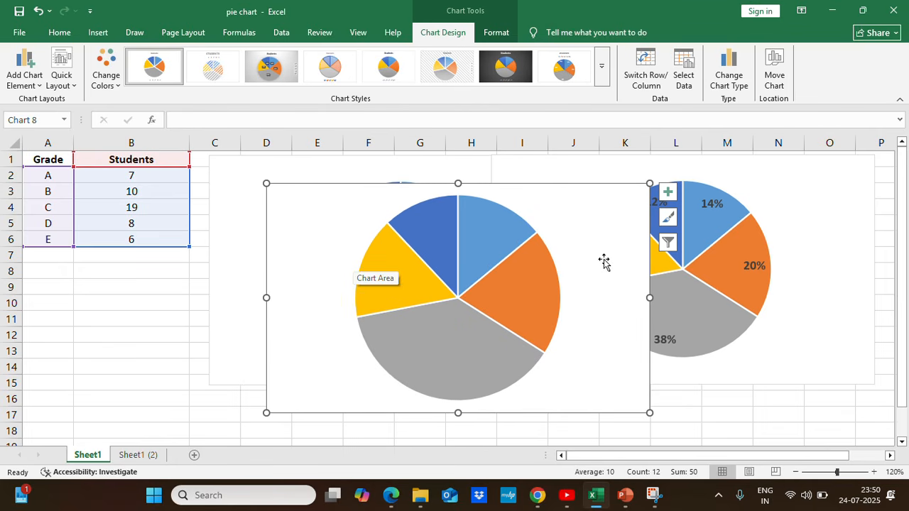
Step: Add data labels to the third pie chart that show both value and percentage
click(669, 193)
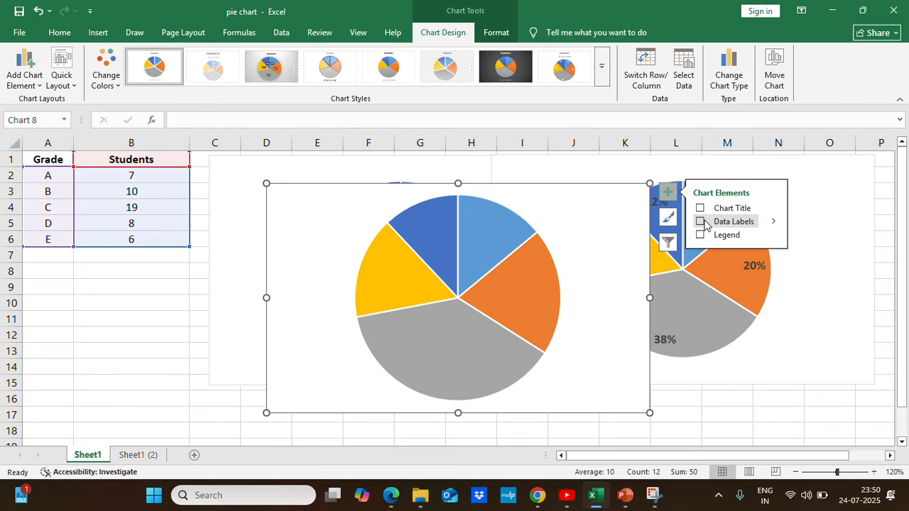
click(701, 223)
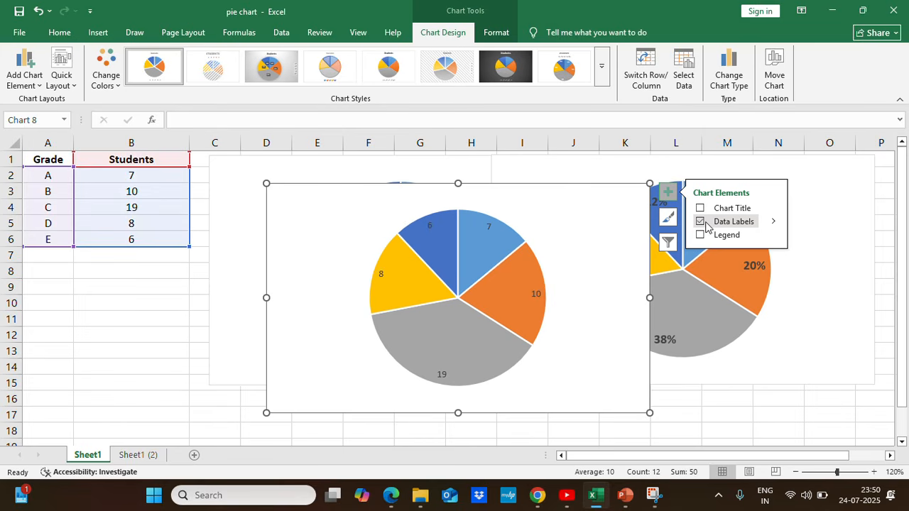
click(775, 222)
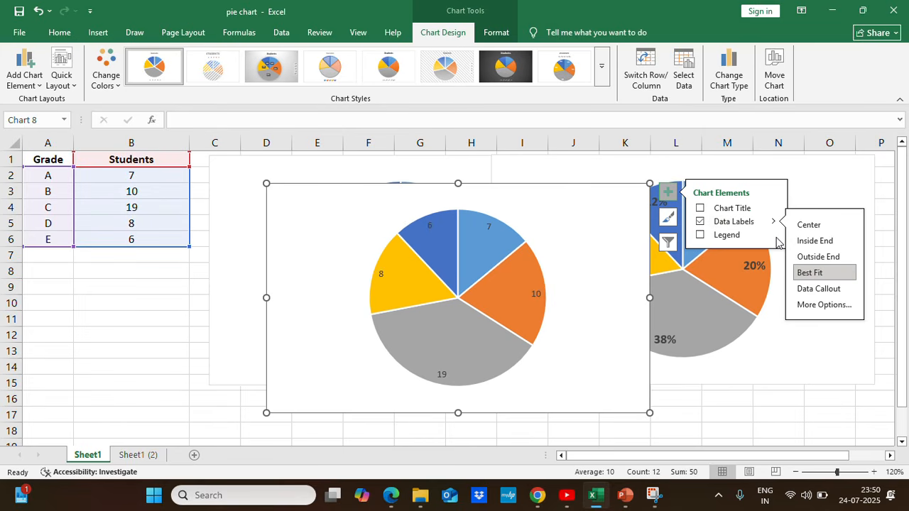
click(814, 304)
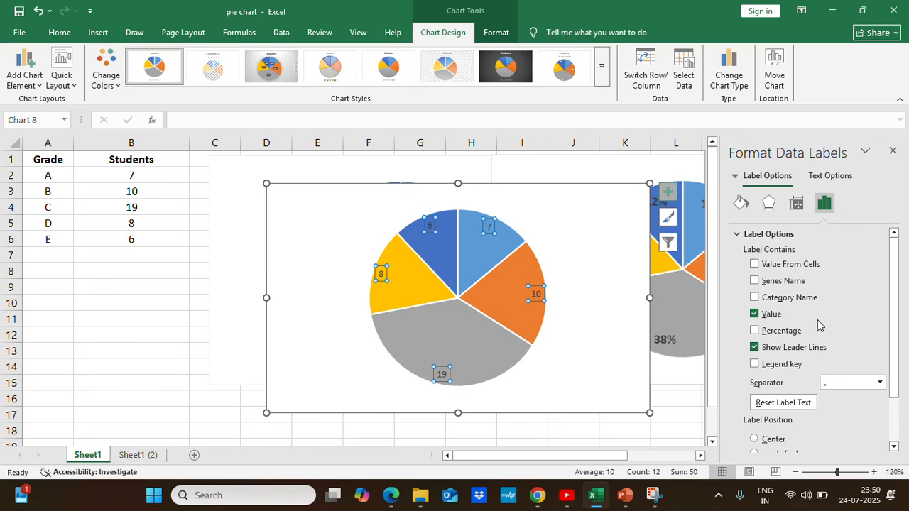
click(754, 331)
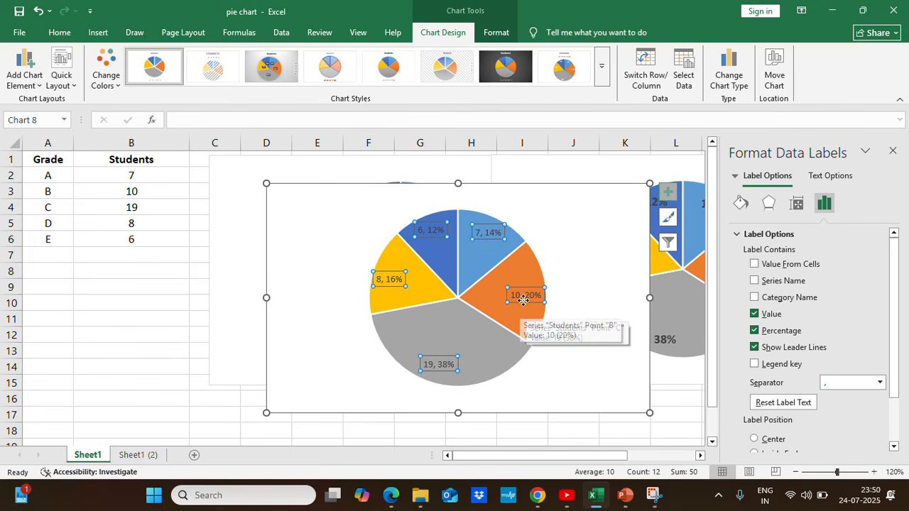
Step: Set the separator between value and percentage in the third chart's labels to "/"
click(846, 381)
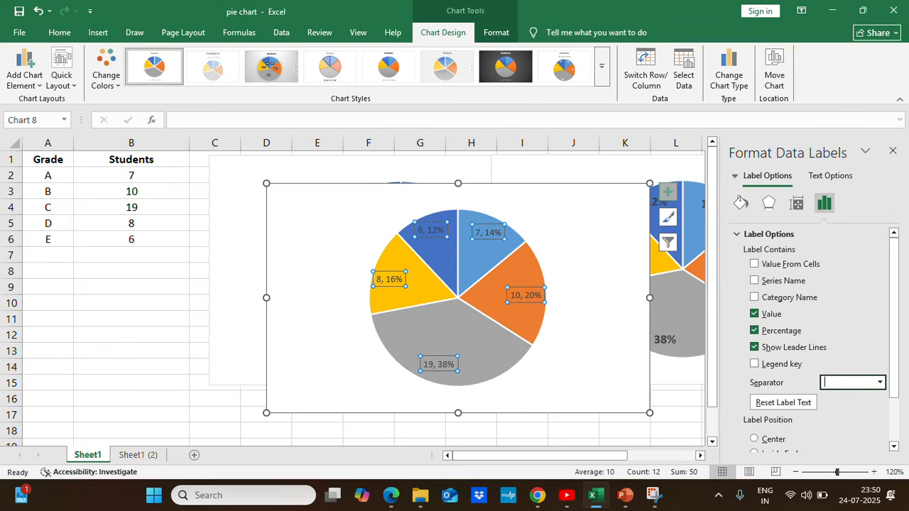
text(/)
key(Return)
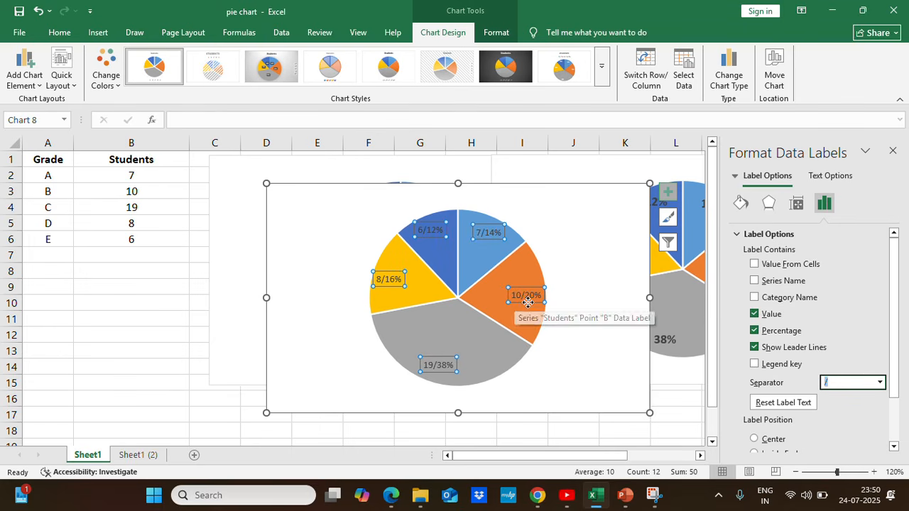
click(893, 153)
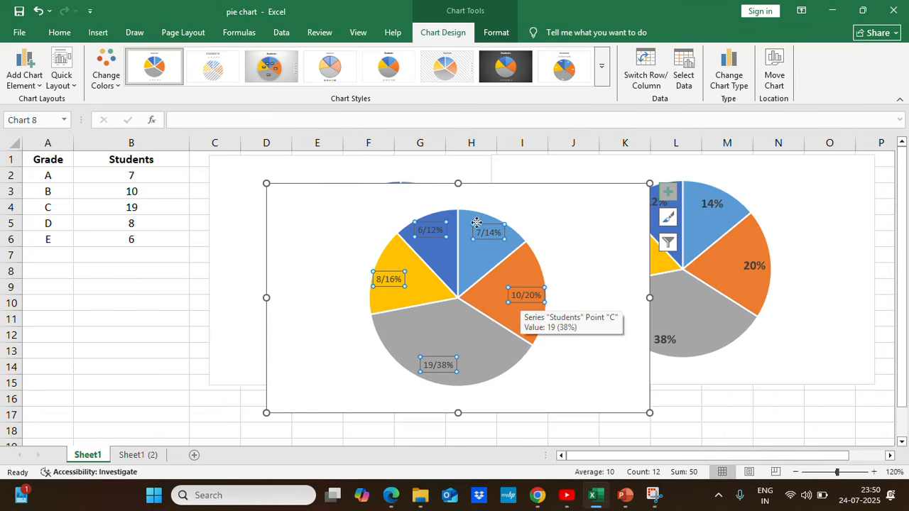
Step: Format the third pie chart's combined value and percentage labels in bold at font size 12
click(60, 33)
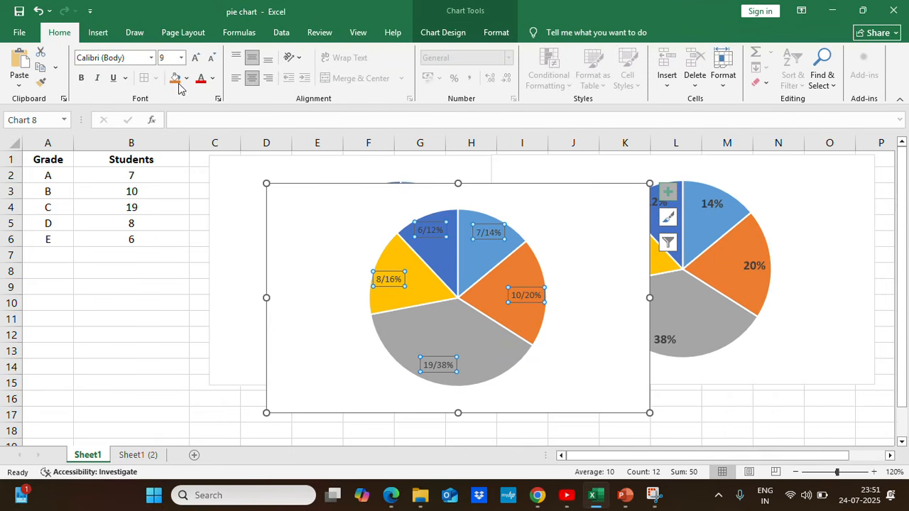
click(181, 58)
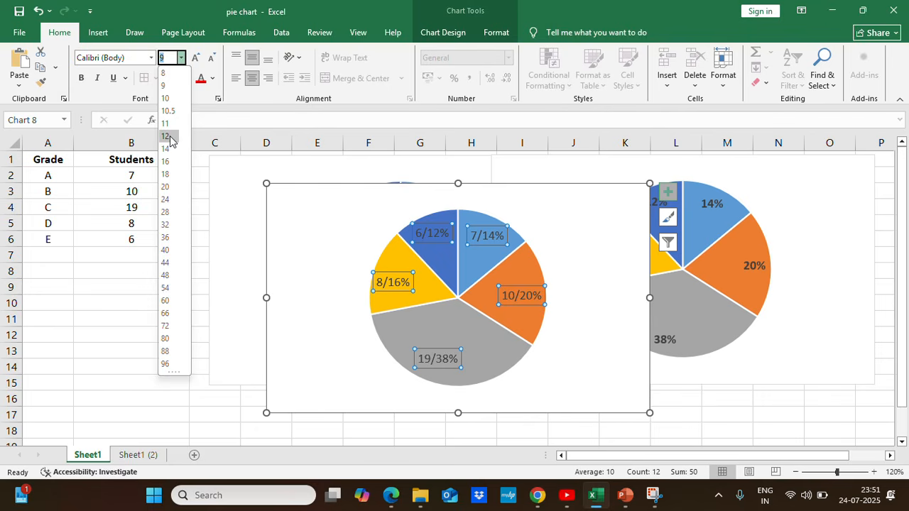
key(Escape)
click(81, 77)
click(572, 253)
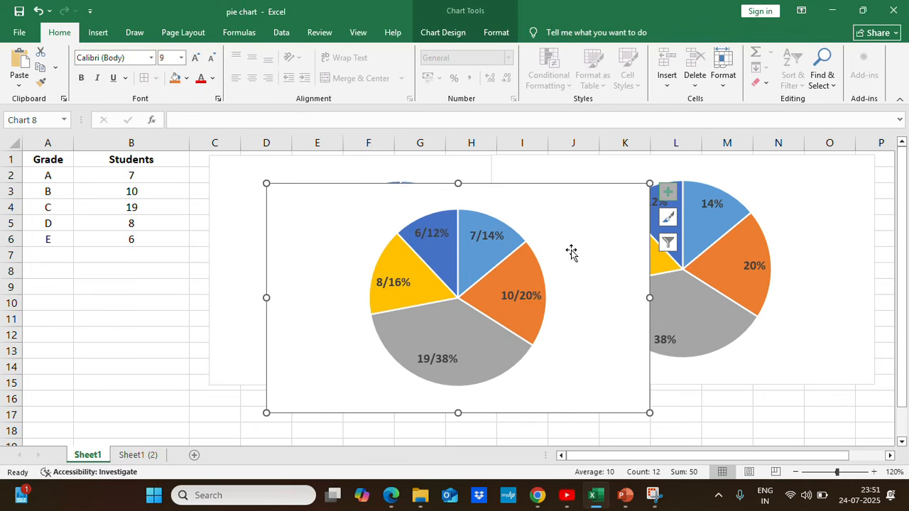
drag(544, 219, 496, 263)
drag(439, 245, 439, 246)
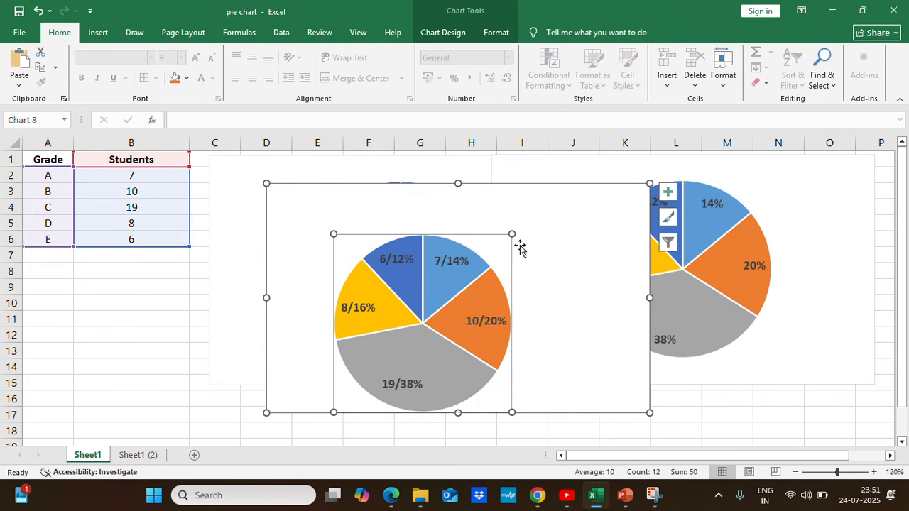
key(ctrl+z)
Step: Move the third pie chart beneath the first one, starting around column C and row 13
click(568, 231)
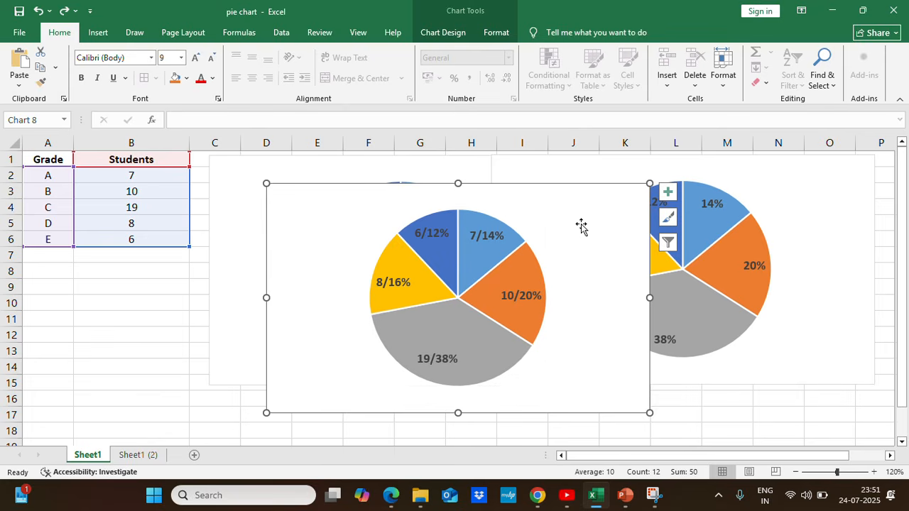
drag(581, 224, 519, 391)
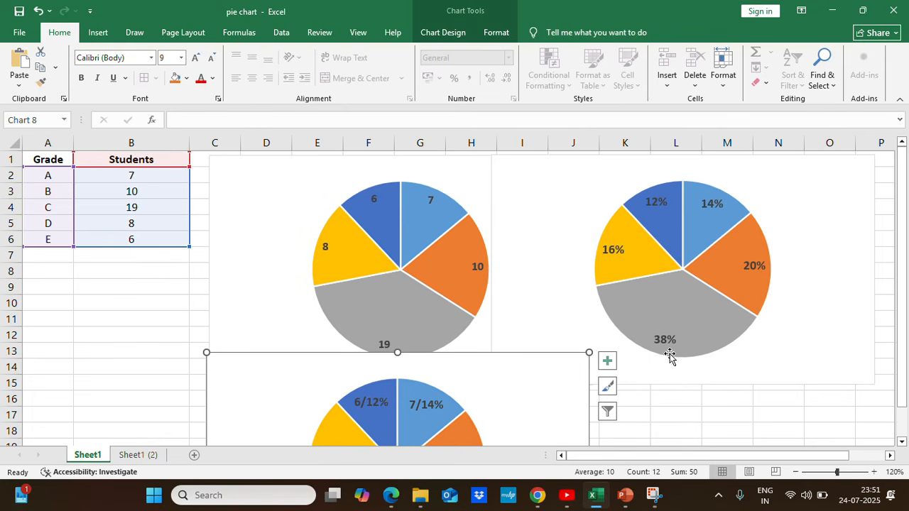
click(686, 410)
scroll(736, 402, down, 4)
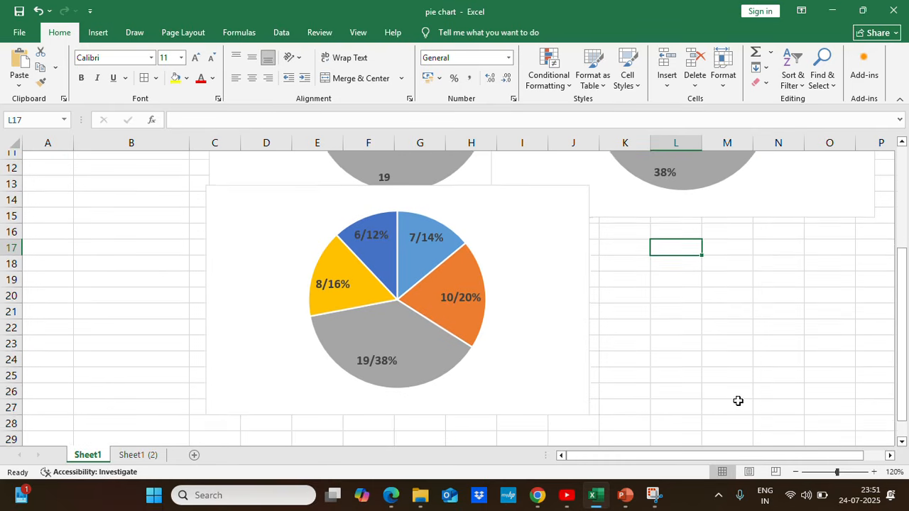
scroll(736, 402, up, 1)
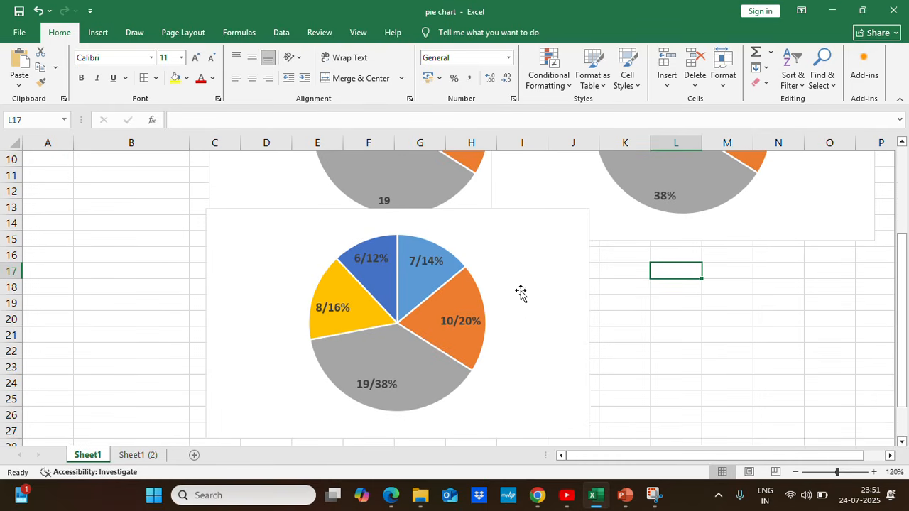
click(680, 305)
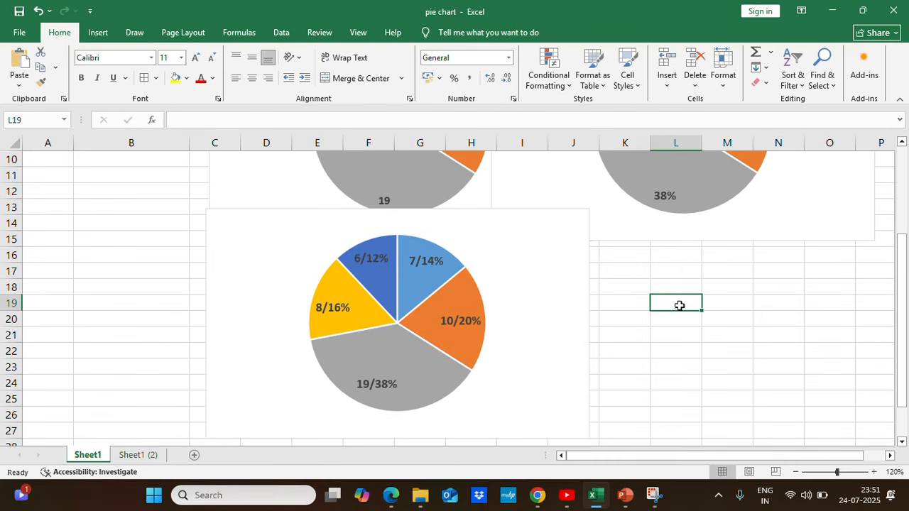
Step: Insert a fourth 2-D pie chart from the grade and student data in A1:B6
scroll(81, 209, up, 3)
drag(40, 160, 125, 242)
click(98, 31)
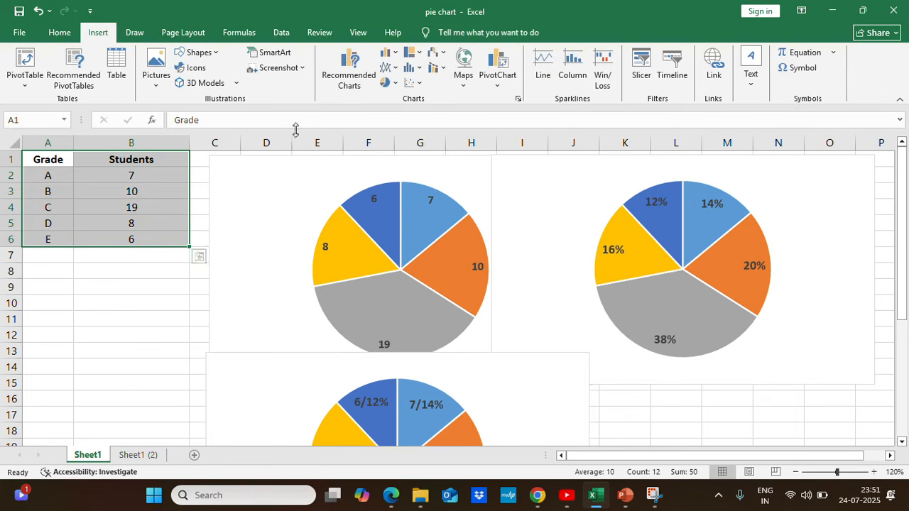
click(394, 84)
click(390, 124)
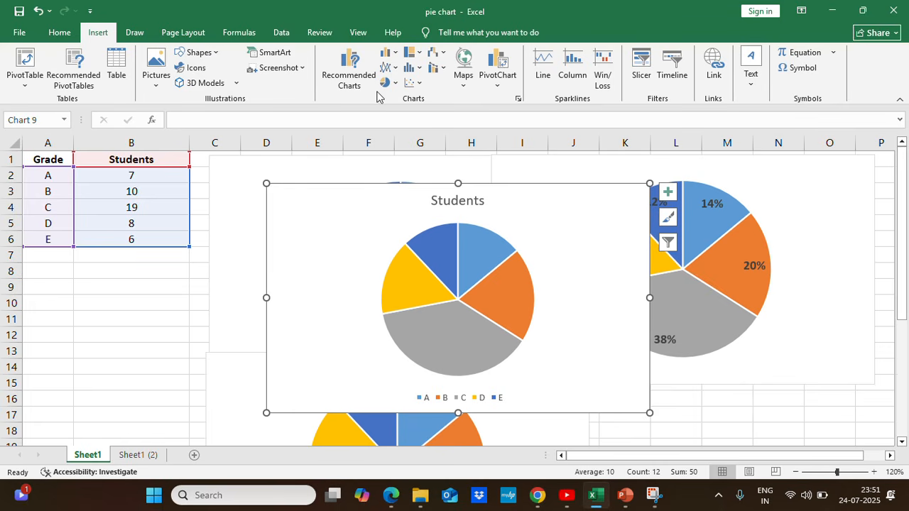
click(395, 180)
Step: Remove the title and the legend from the fourth pie chart
click(24, 71)
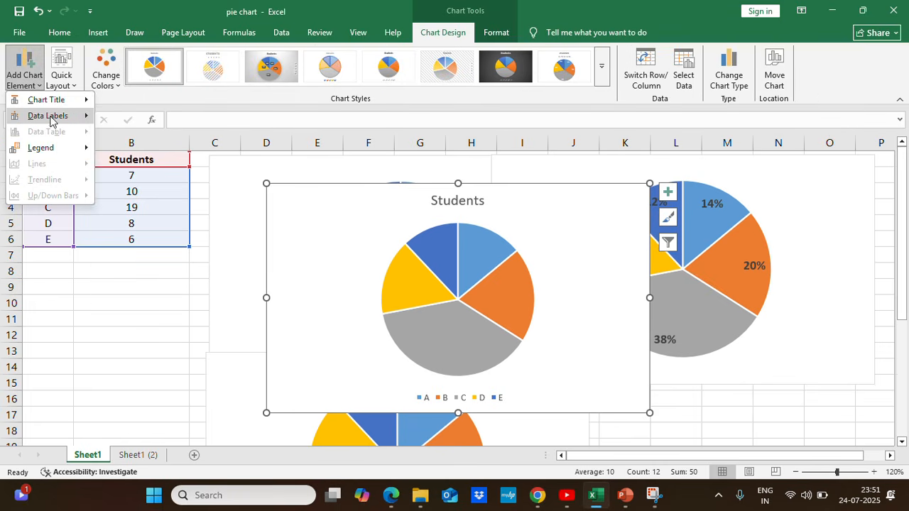
mouse_move(73, 115)
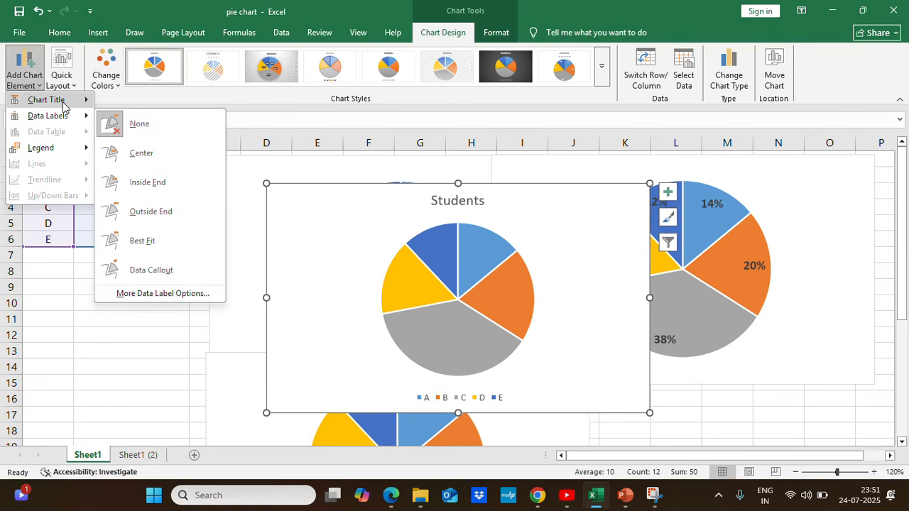
click(139, 108)
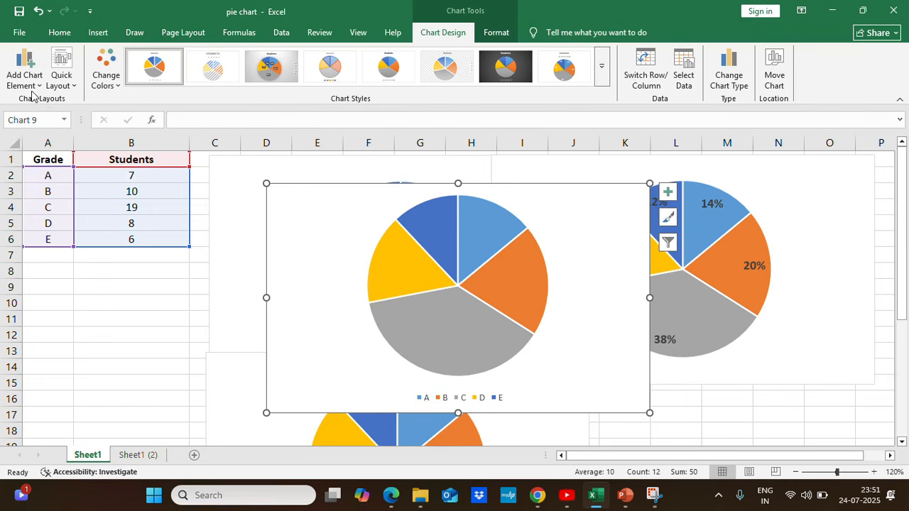
click(33, 88)
mouse_move(78, 150)
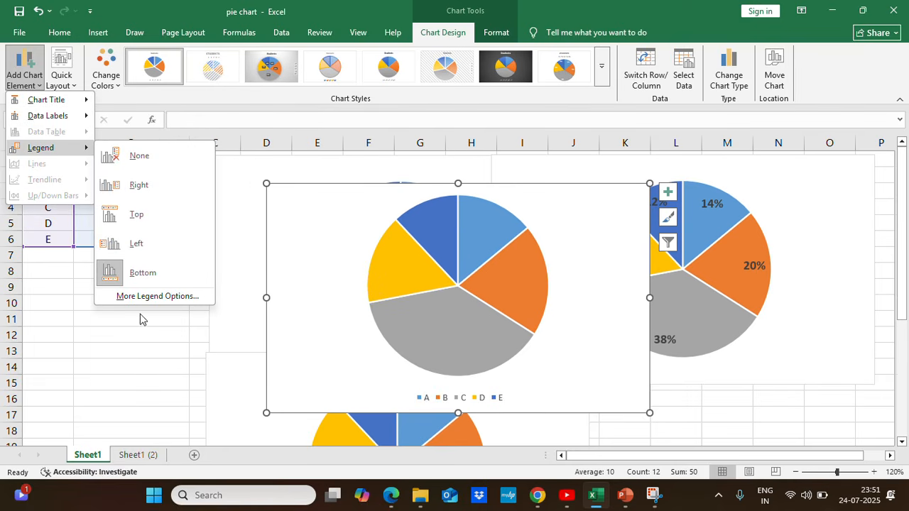
click(149, 158)
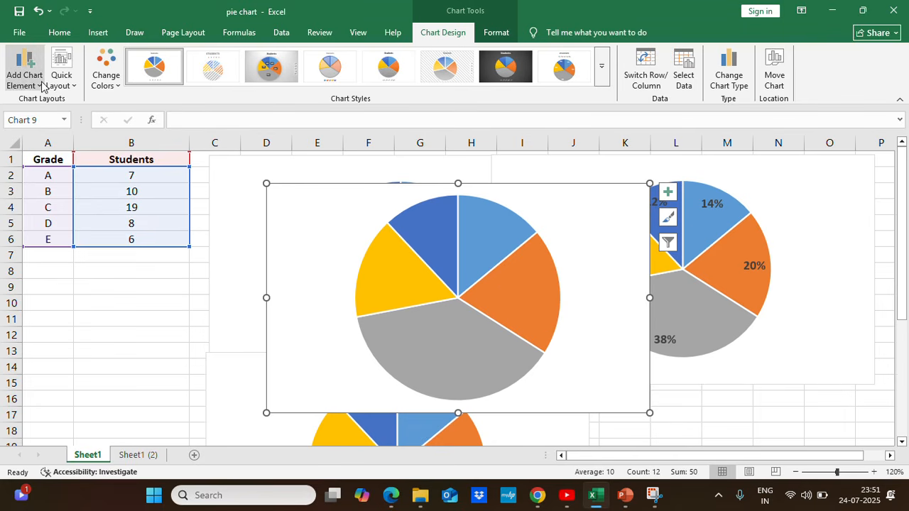
click(668, 192)
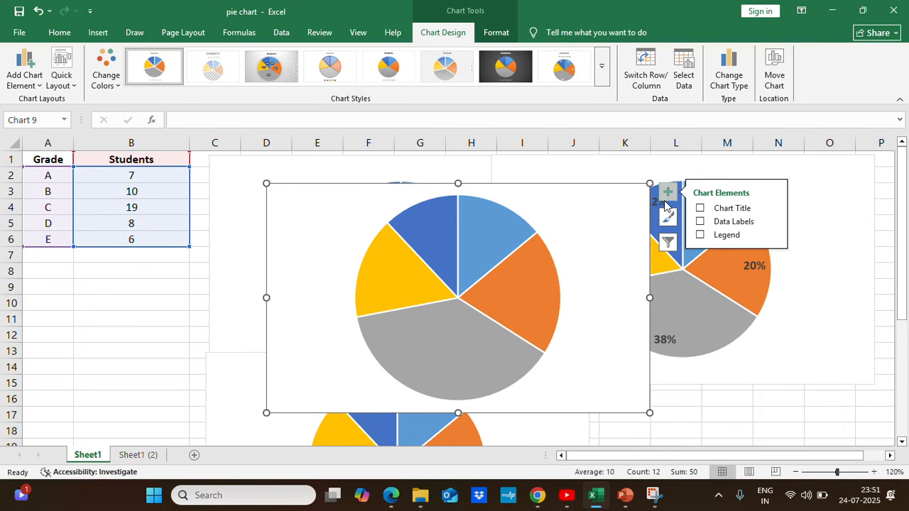
click(734, 222)
click(773, 223)
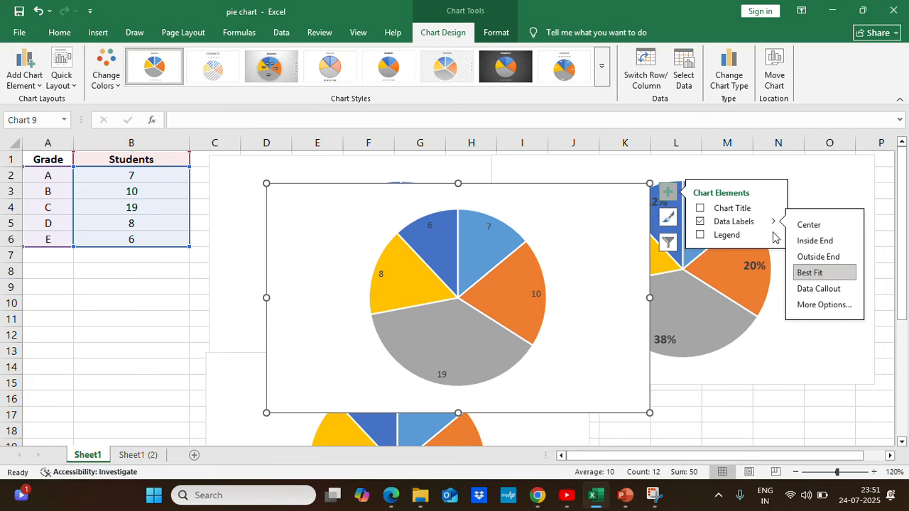
click(818, 305)
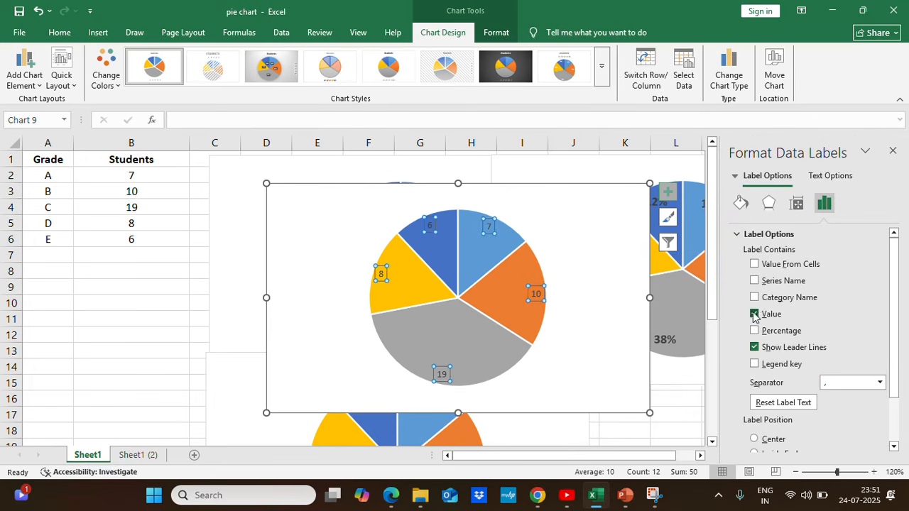
click(754, 314)
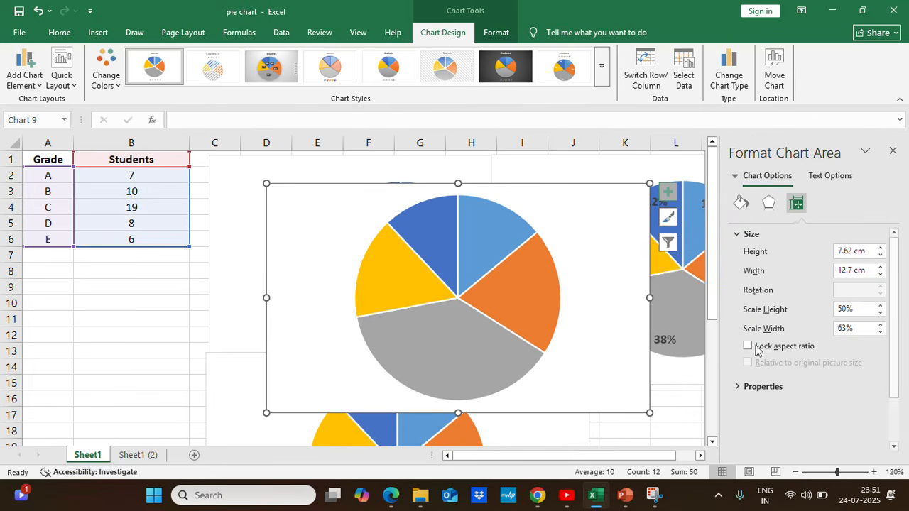
click(893, 151)
Step: Add data labels to the fourth pie chart that show only the percentage
click(531, 294)
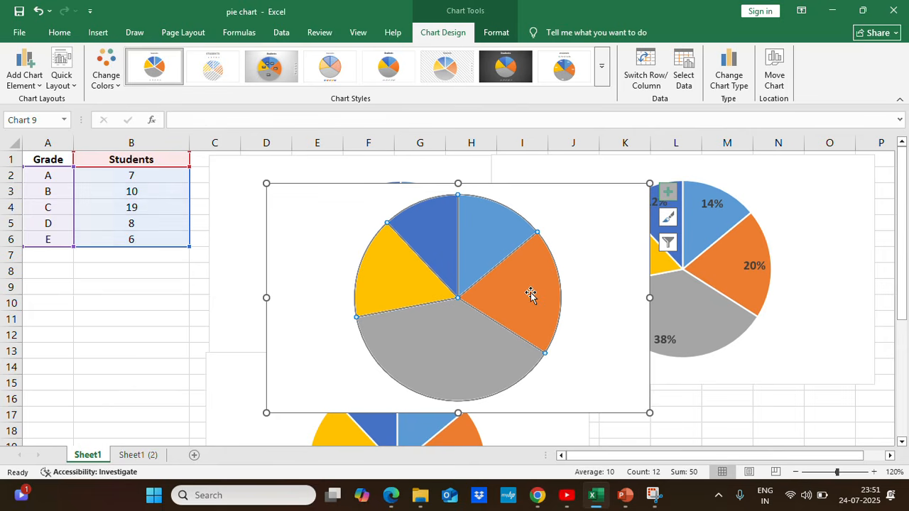
click(667, 196)
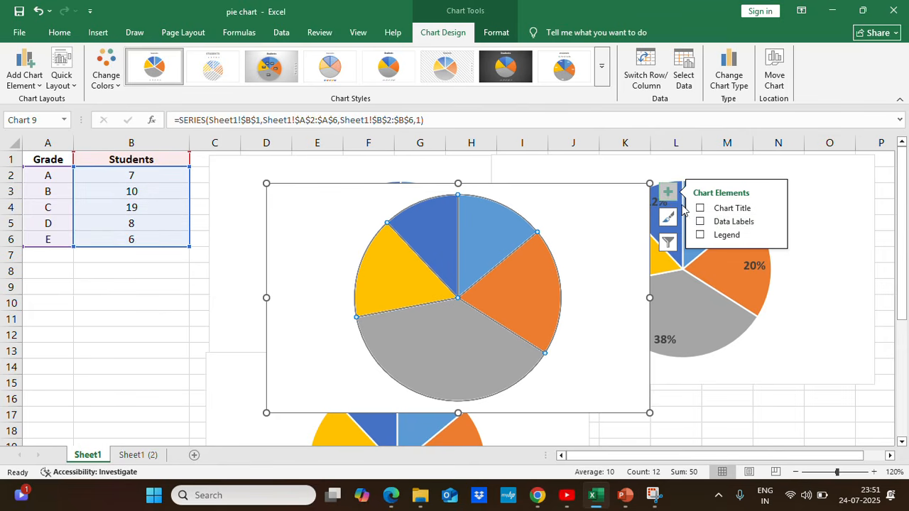
click(702, 222)
click(774, 228)
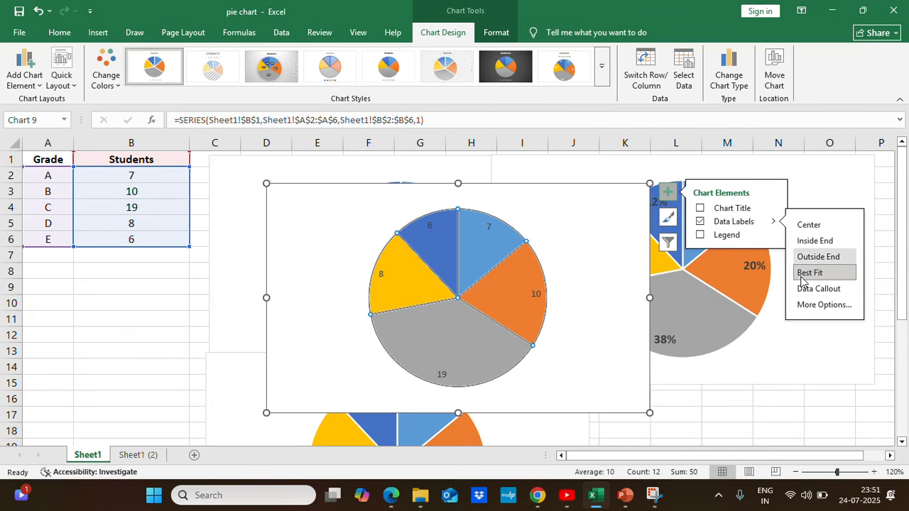
click(809, 305)
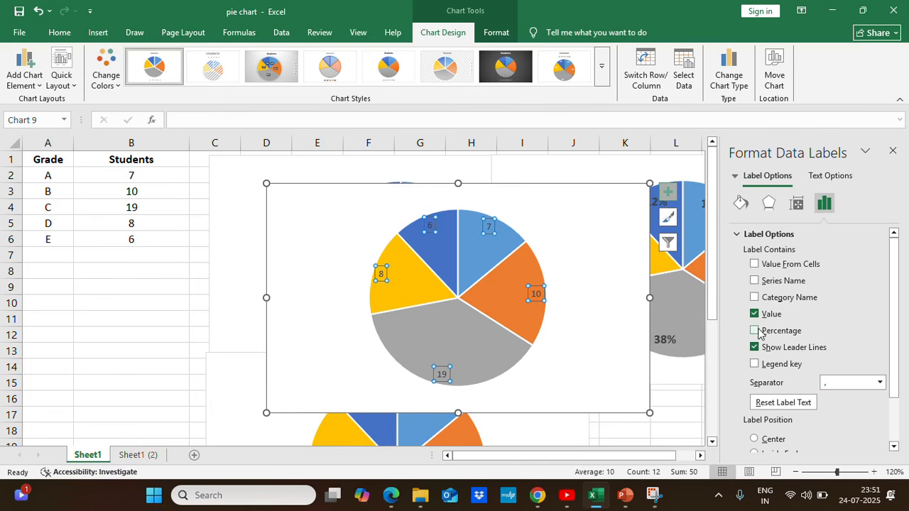
click(755, 331)
click(757, 313)
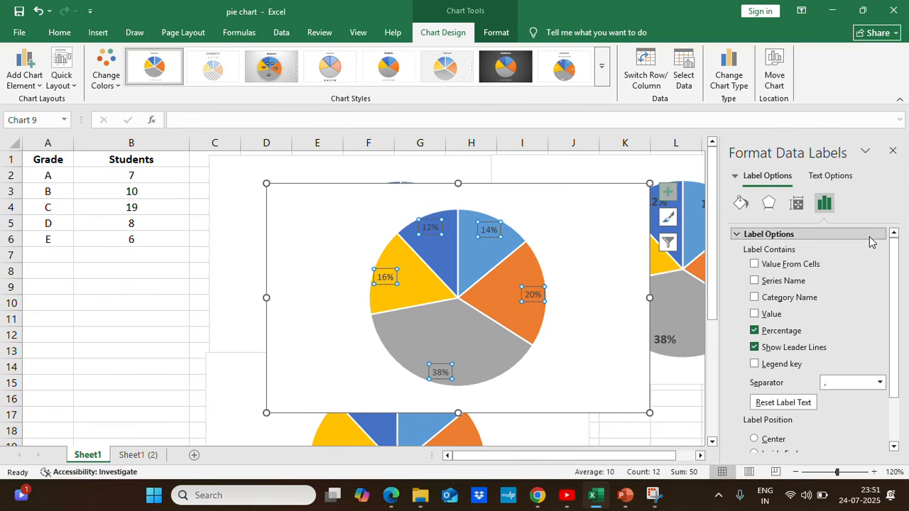
click(893, 151)
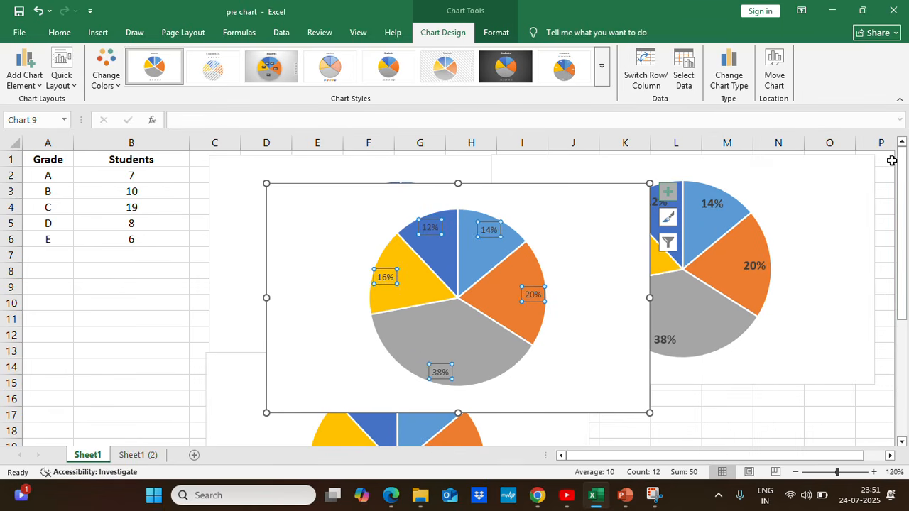
Step: Select only the orange grade B slice of the fourth chart and change its label to a data callout
click(579, 318)
click(506, 305)
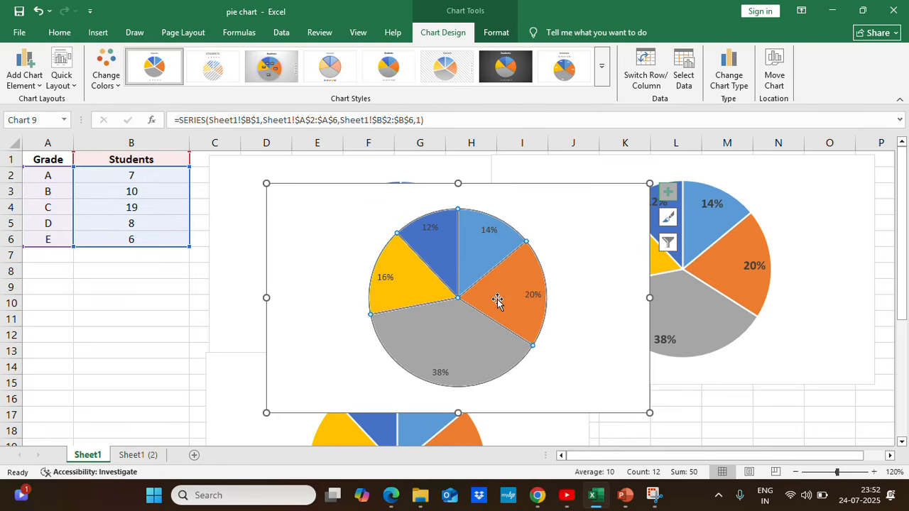
click(579, 305)
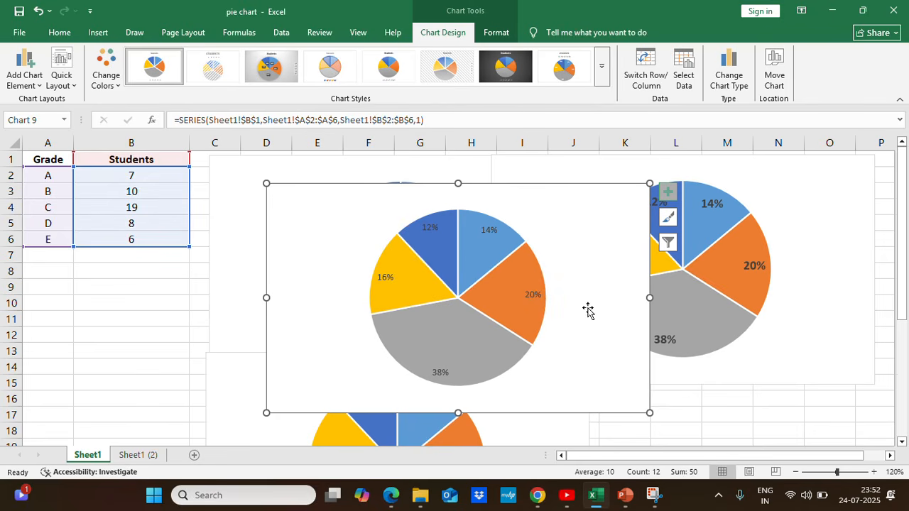
click(507, 291)
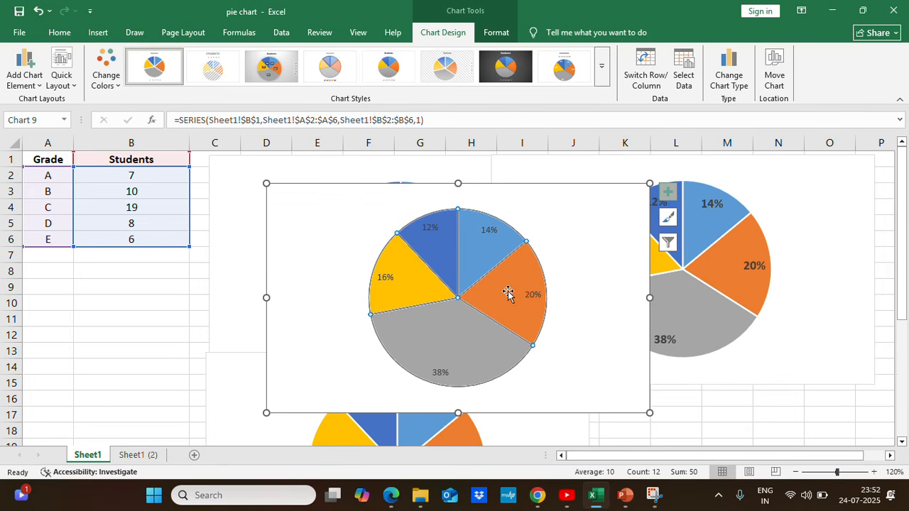
click(508, 291)
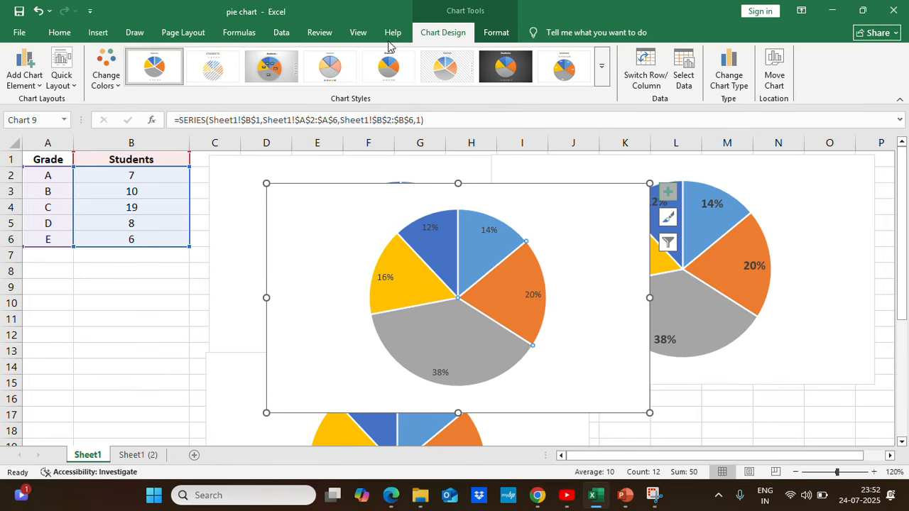
click(32, 84)
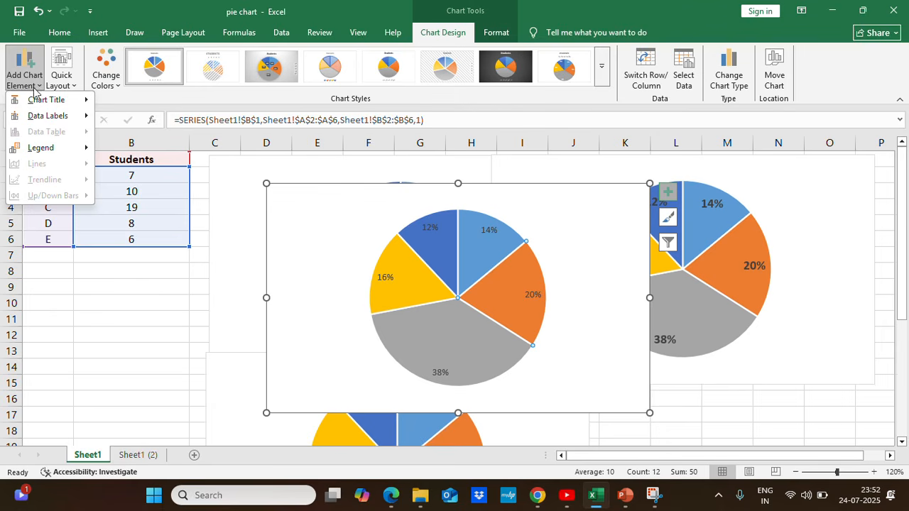
mouse_move(60, 116)
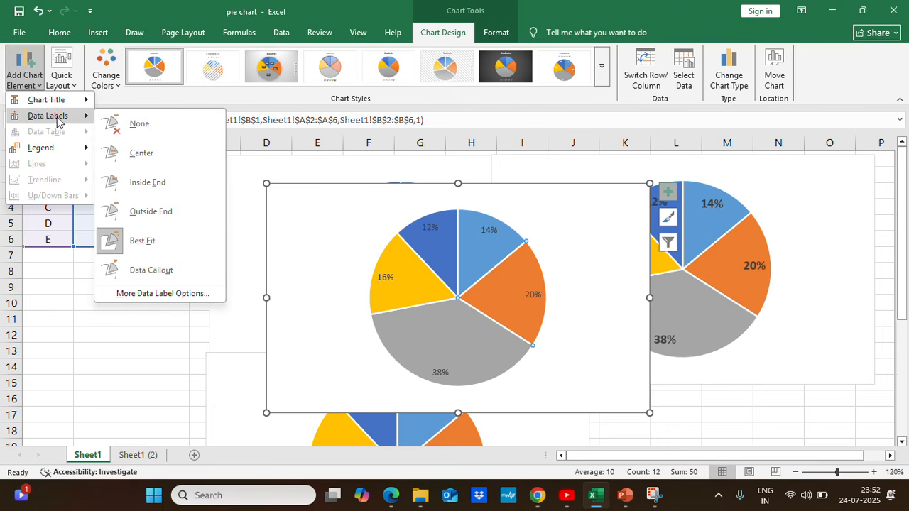
click(154, 274)
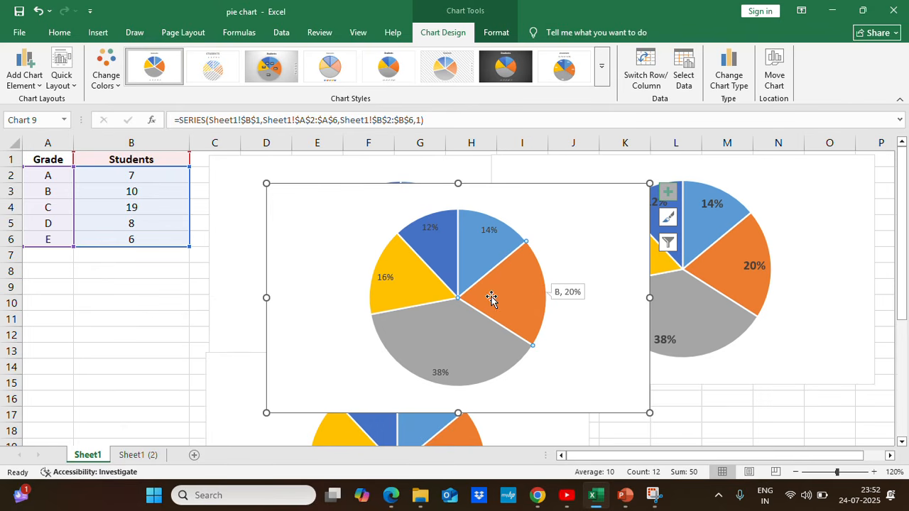
Step: Pull the grade B slice out of the fourth pie with a point explosion of 20%
mouse_move(518, 291)
double_click(516, 287)
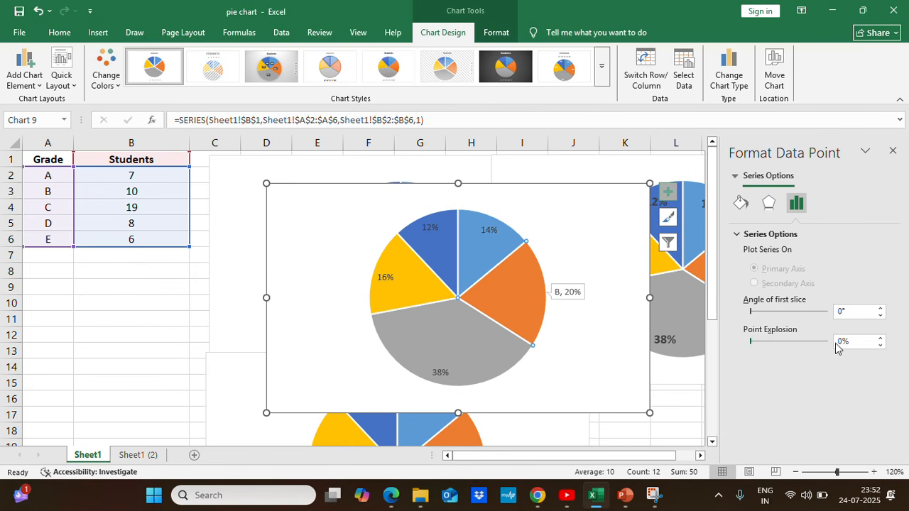
click(751, 342)
drag(751, 342, 754, 343)
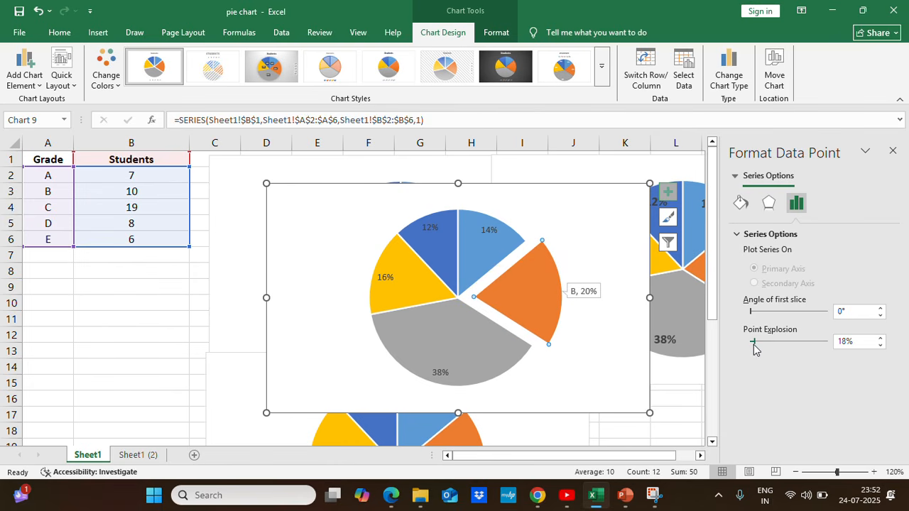
click(845, 343)
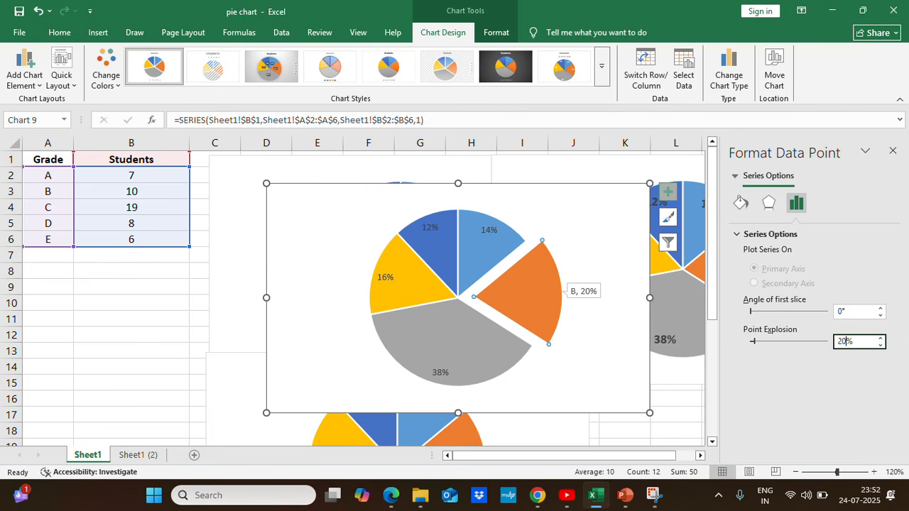
click(893, 151)
Step: Select only the grade B callout label of the fourth pie chart and fill it with the golden-orange standard color
click(584, 292)
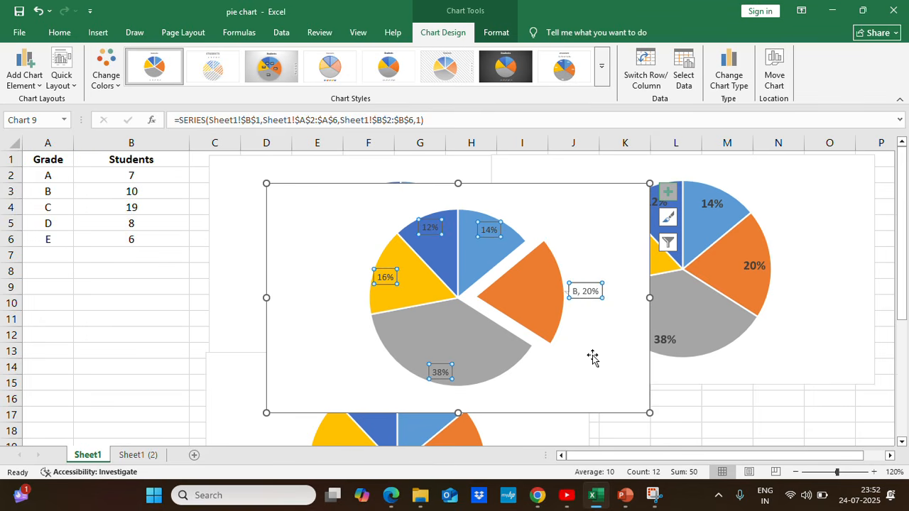
click(591, 344)
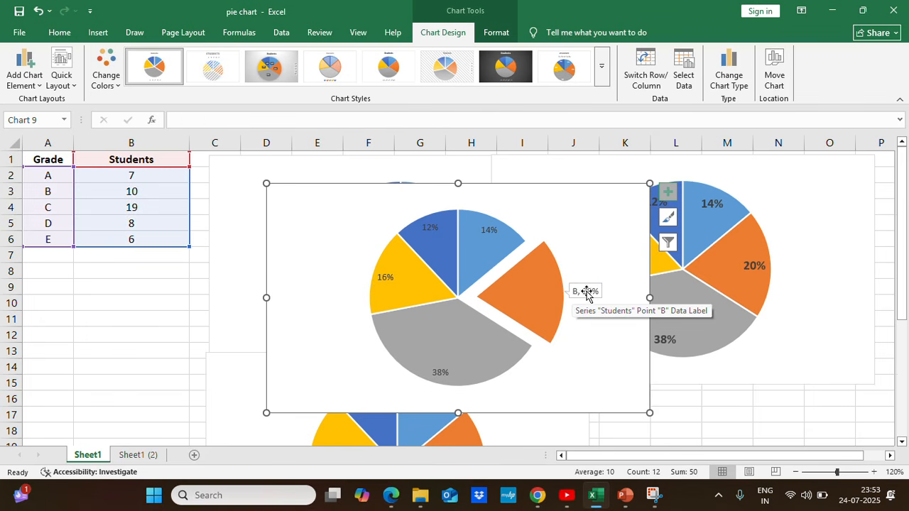
click(584, 292)
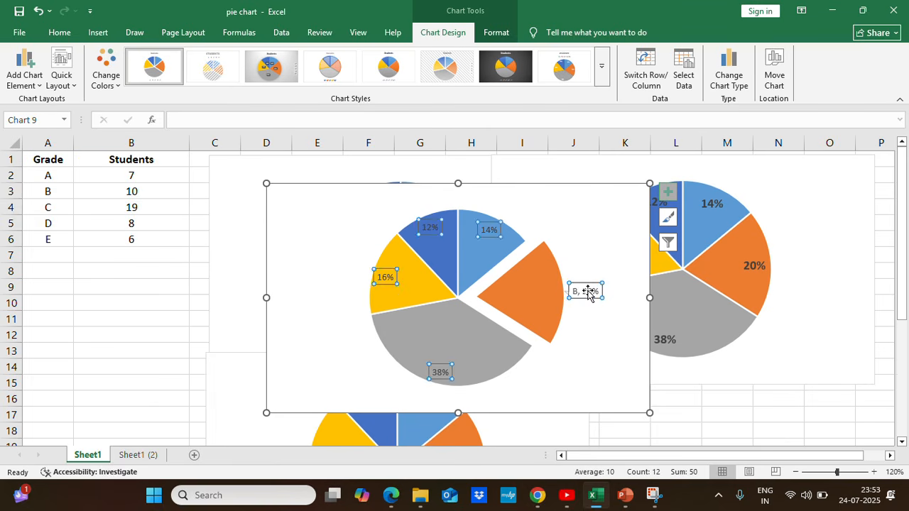
click(589, 292)
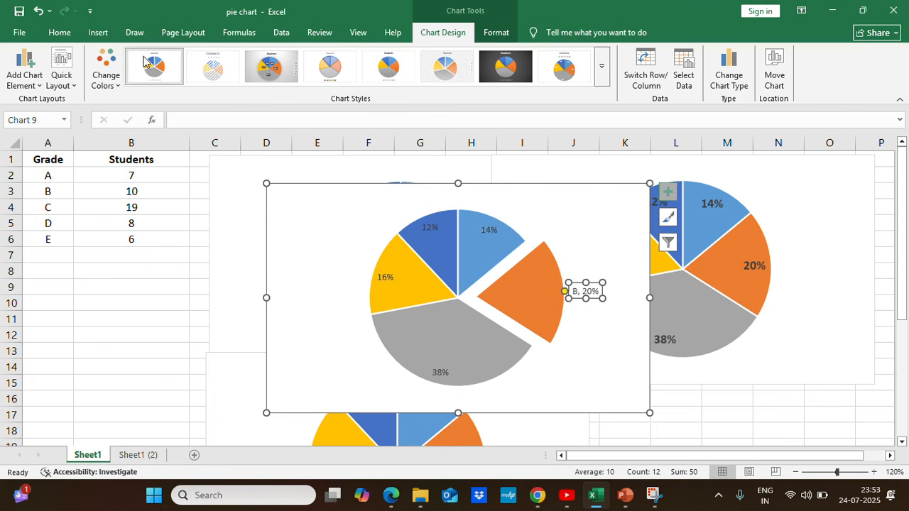
click(59, 33)
click(188, 78)
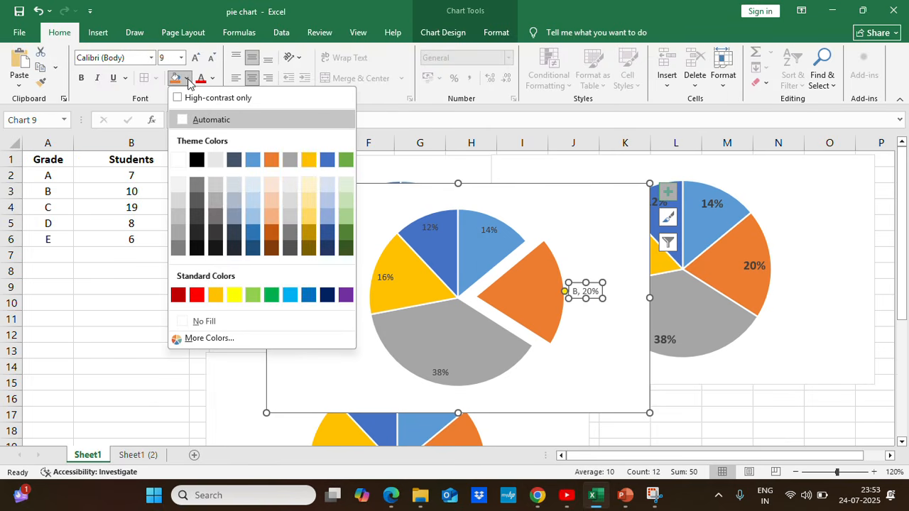
click(215, 296)
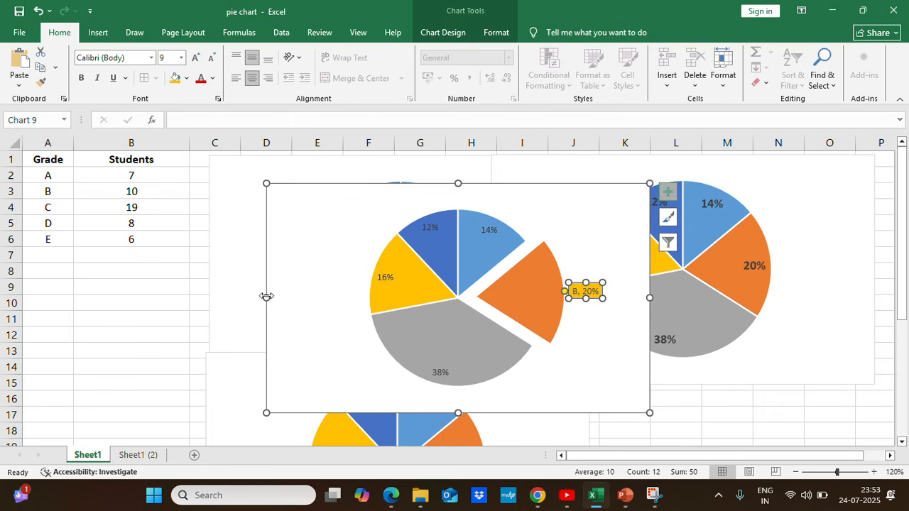
click(628, 368)
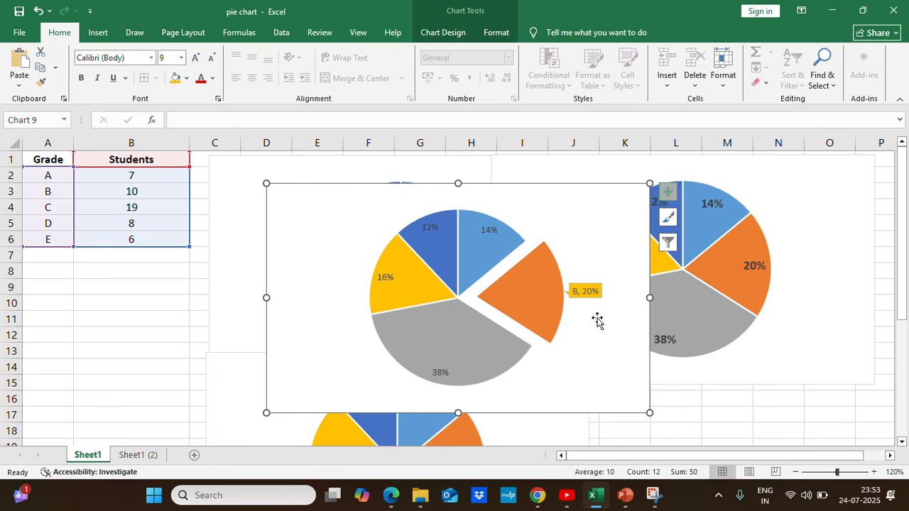
Step: Select only the grade B slice of the fourth chart, set its data label position to Inside End, and close the formatting pane
click(526, 304)
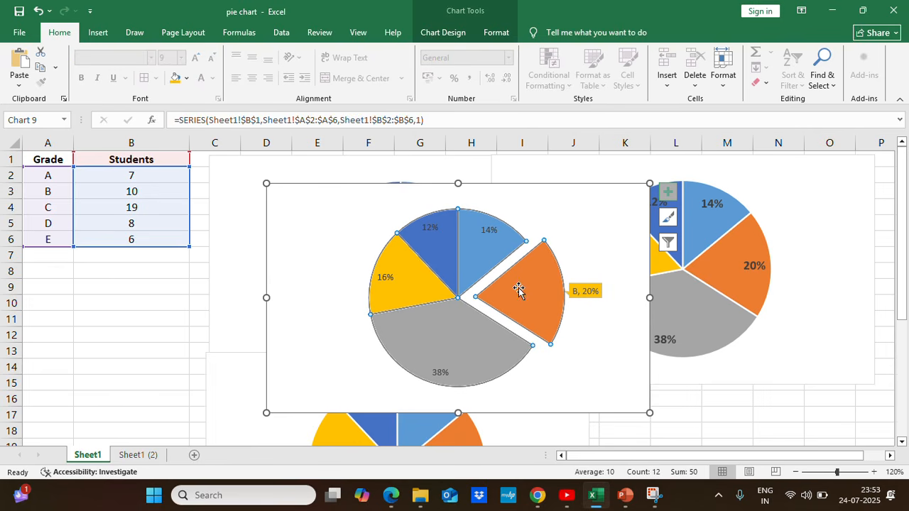
click(537, 297)
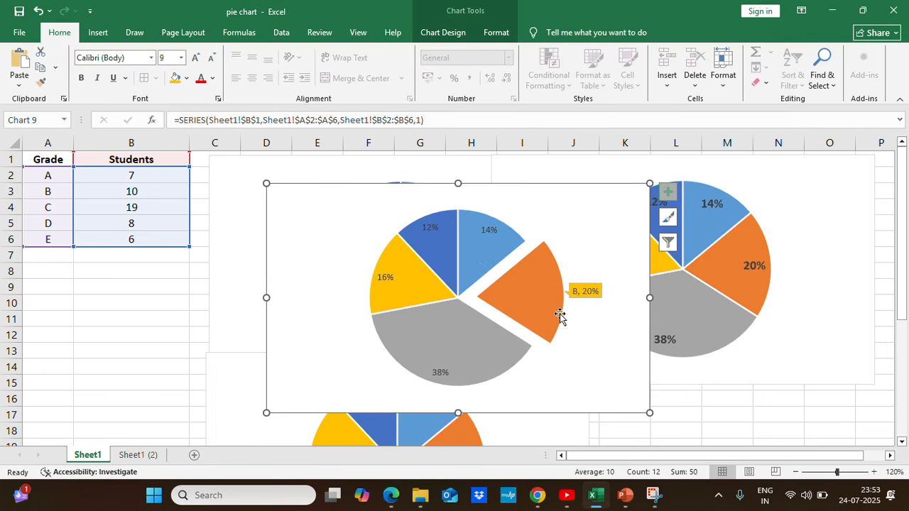
click(526, 300)
click(526, 300)
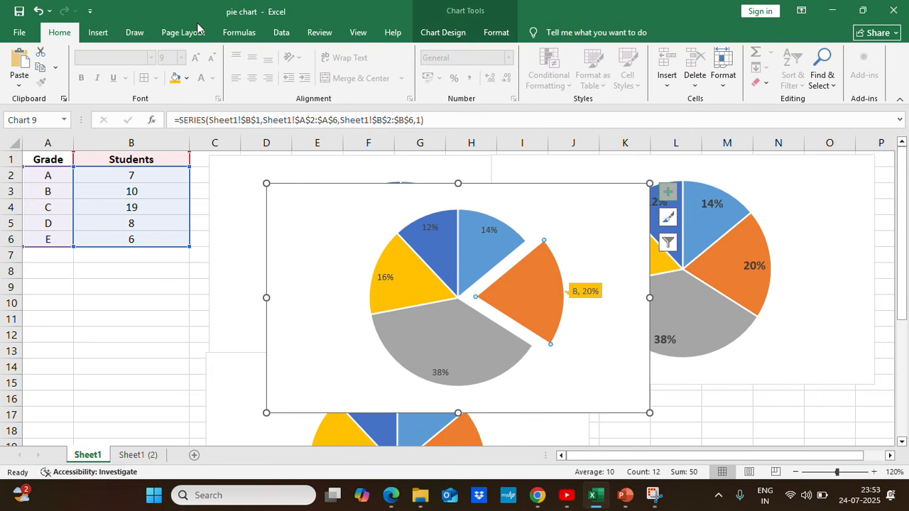
click(591, 248)
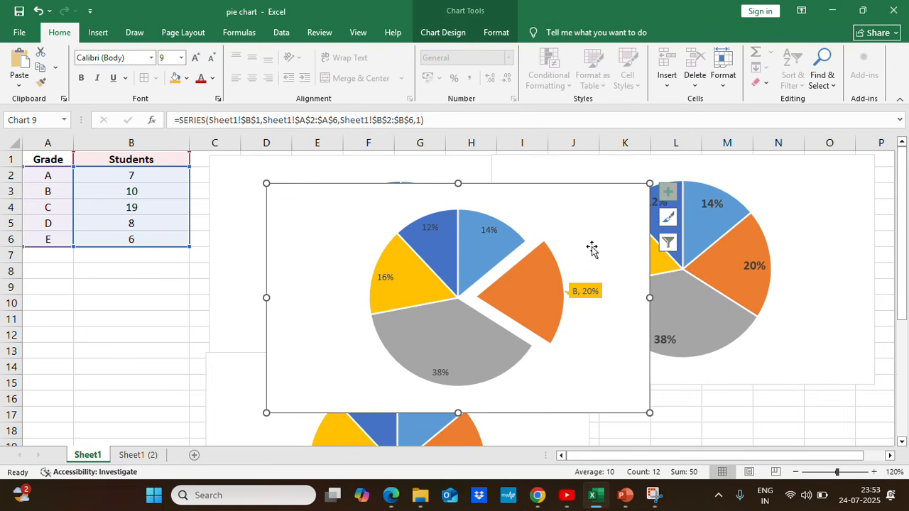
click(538, 297)
double_click(538, 297)
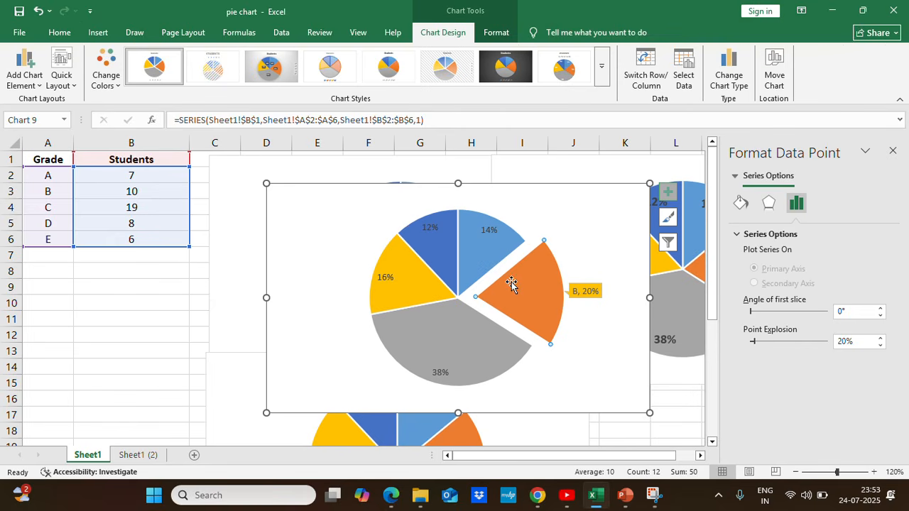
click(21, 71)
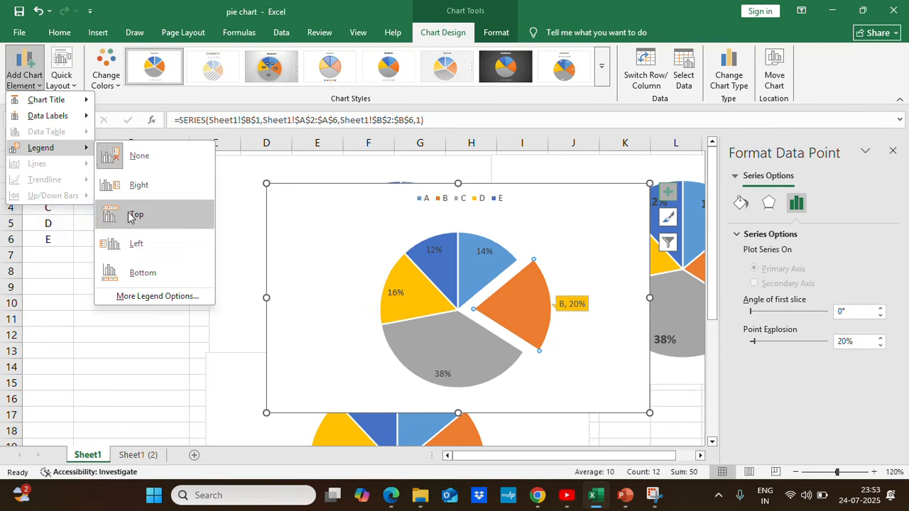
mouse_move(68, 118)
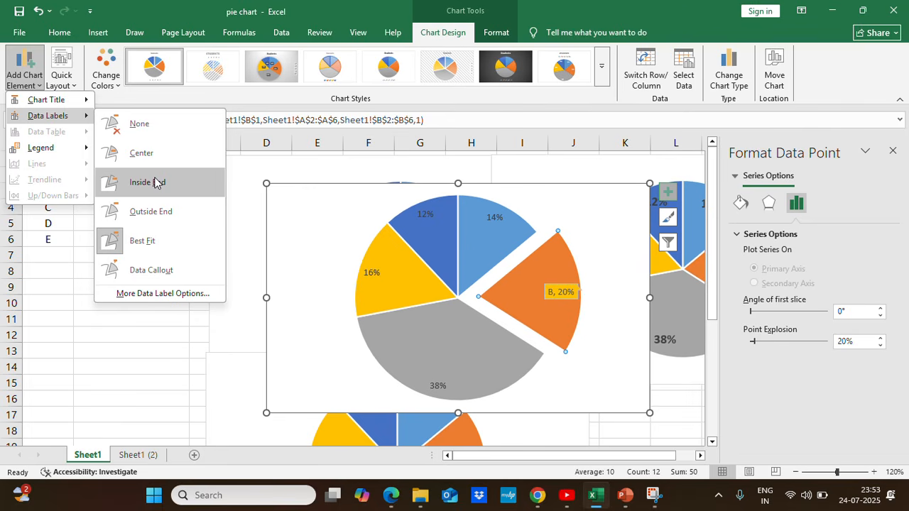
click(157, 182)
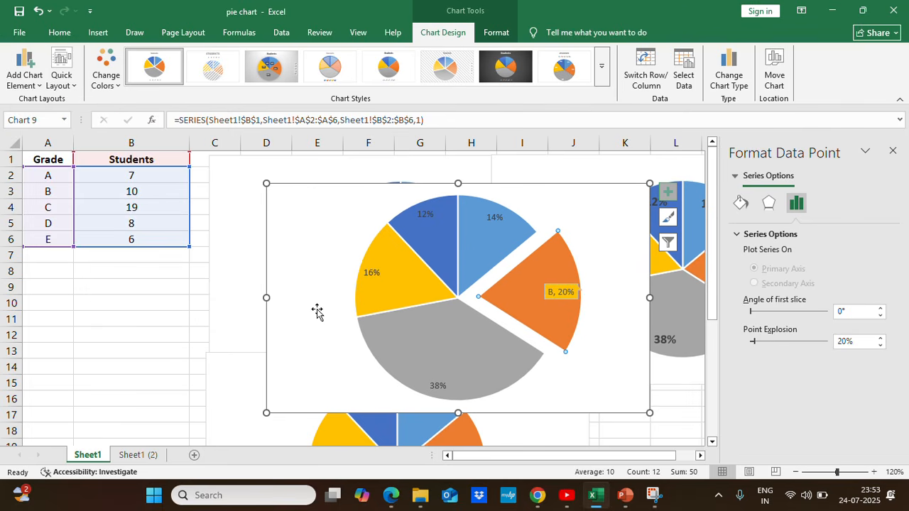
click(599, 268)
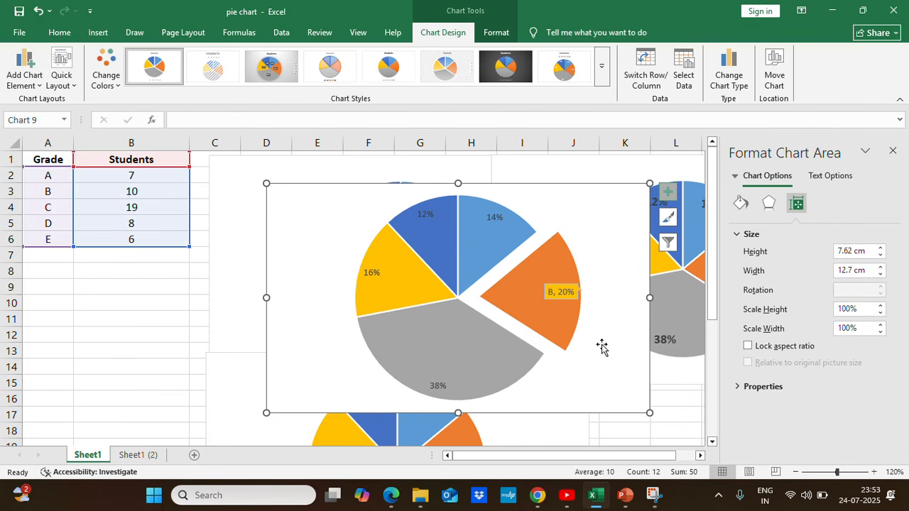
click(893, 150)
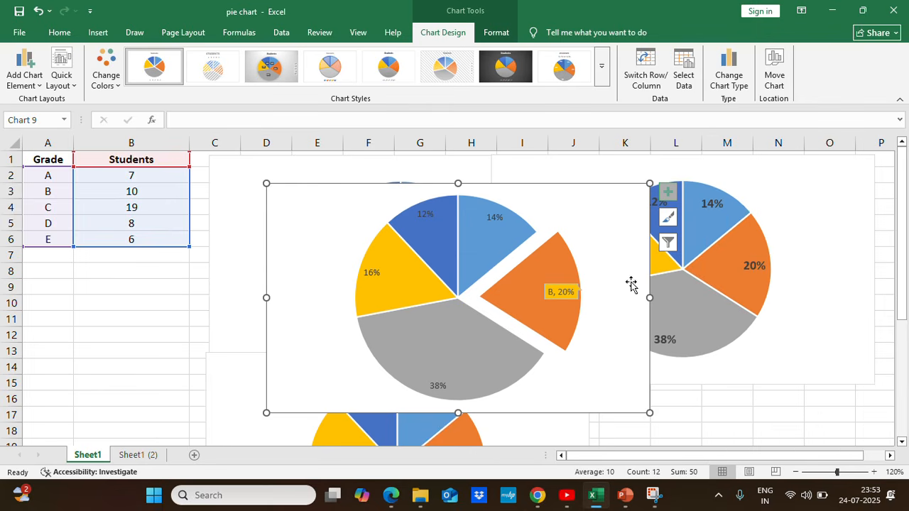
Step: Move the fourth pie chart beside the value/percentage pie and directly below the percentage-only pie, then deselect it and review the four charts
scroll(613, 266, down, 2)
drag(609, 232, 826, 393)
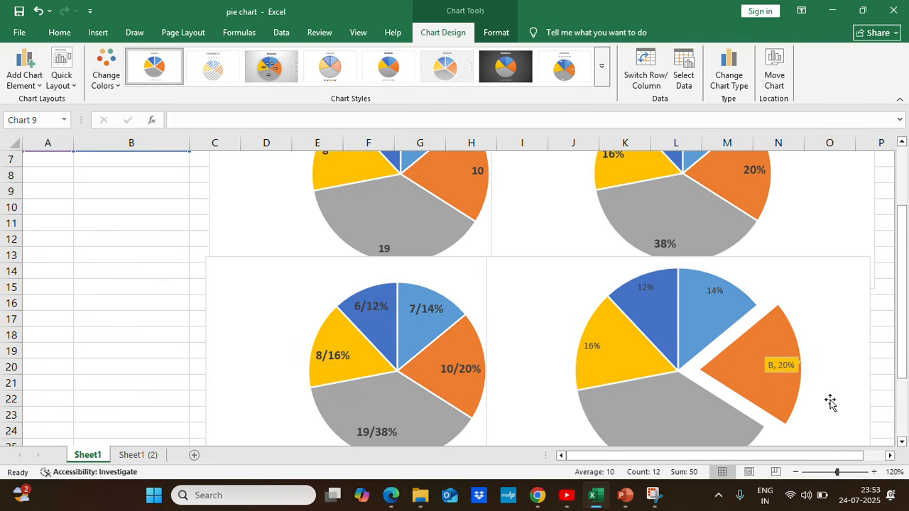
scroll(819, 259, up, 2)
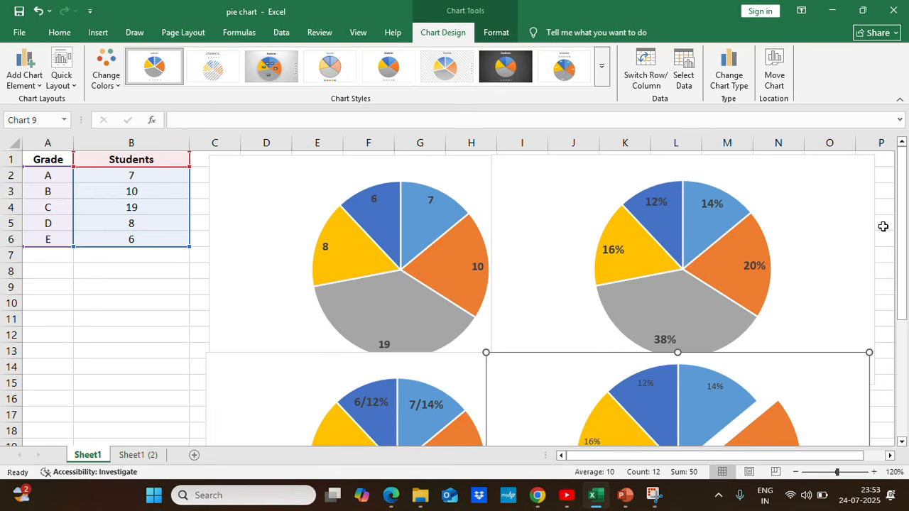
click(881, 226)
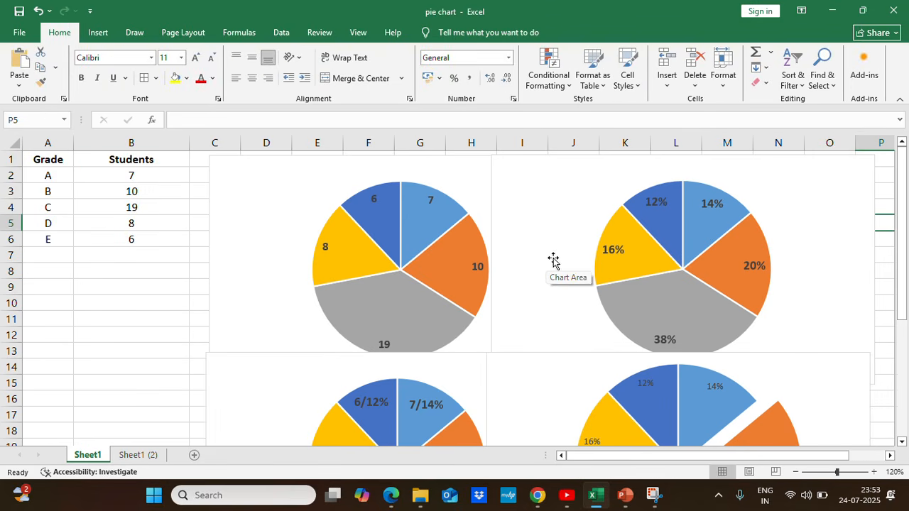
scroll(556, 257, down, 2)
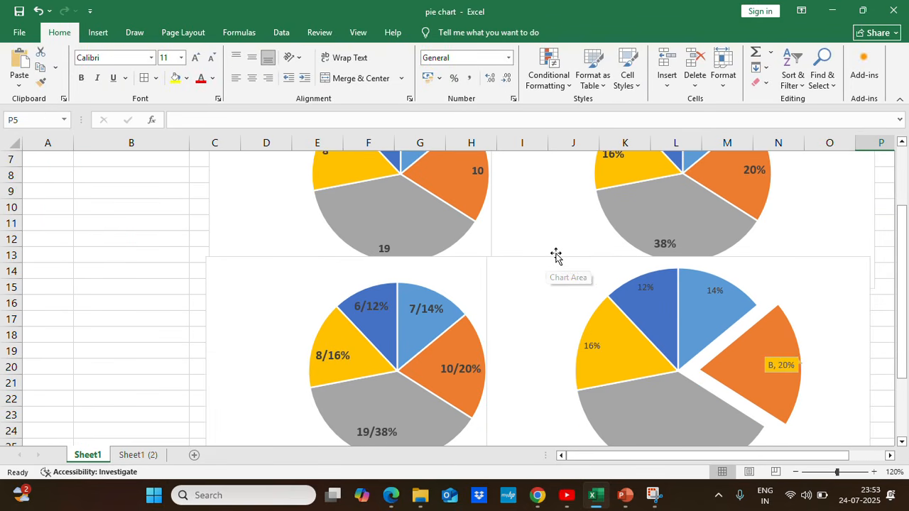